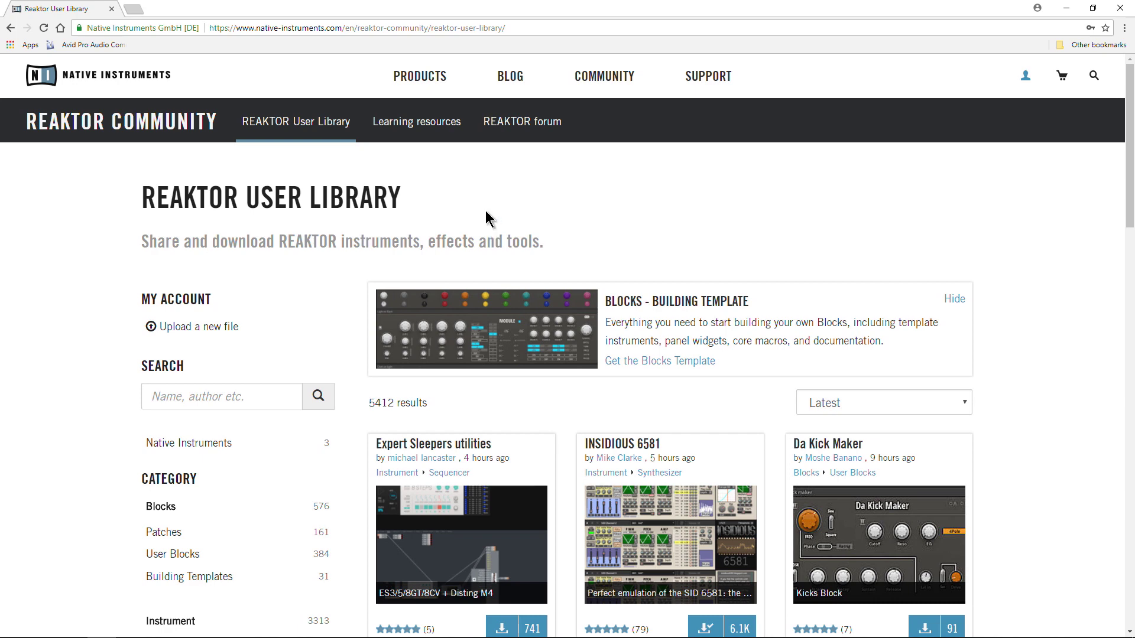
Step: Examine the latest entries and the category list of the Reaktor User Library
scroll(411, 214, down, 1)
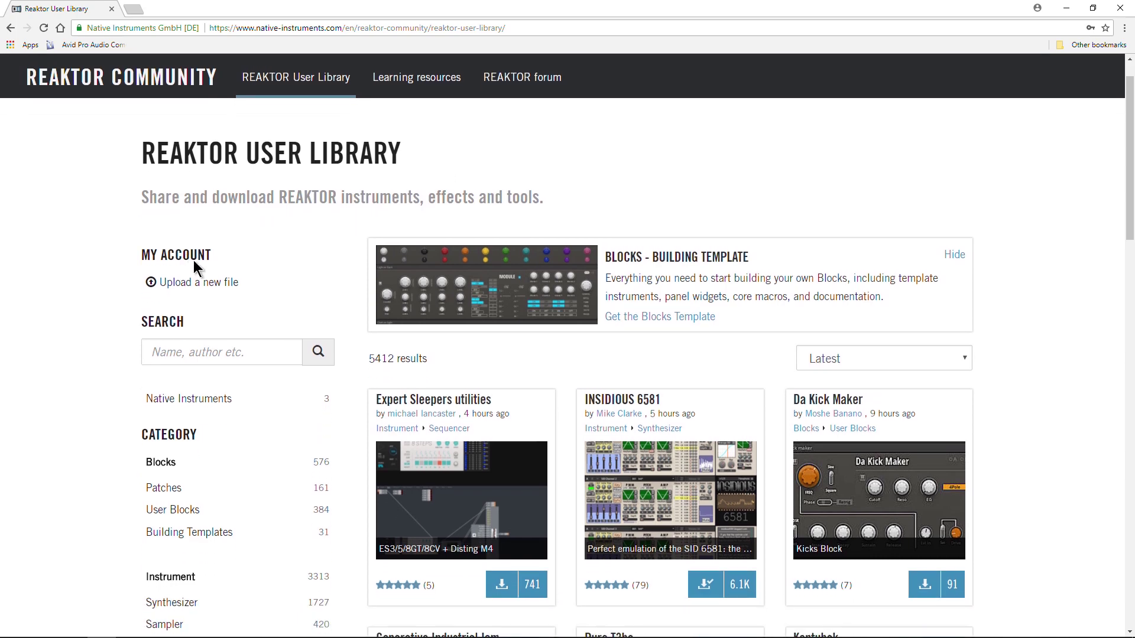
scroll(329, 220, down, 1)
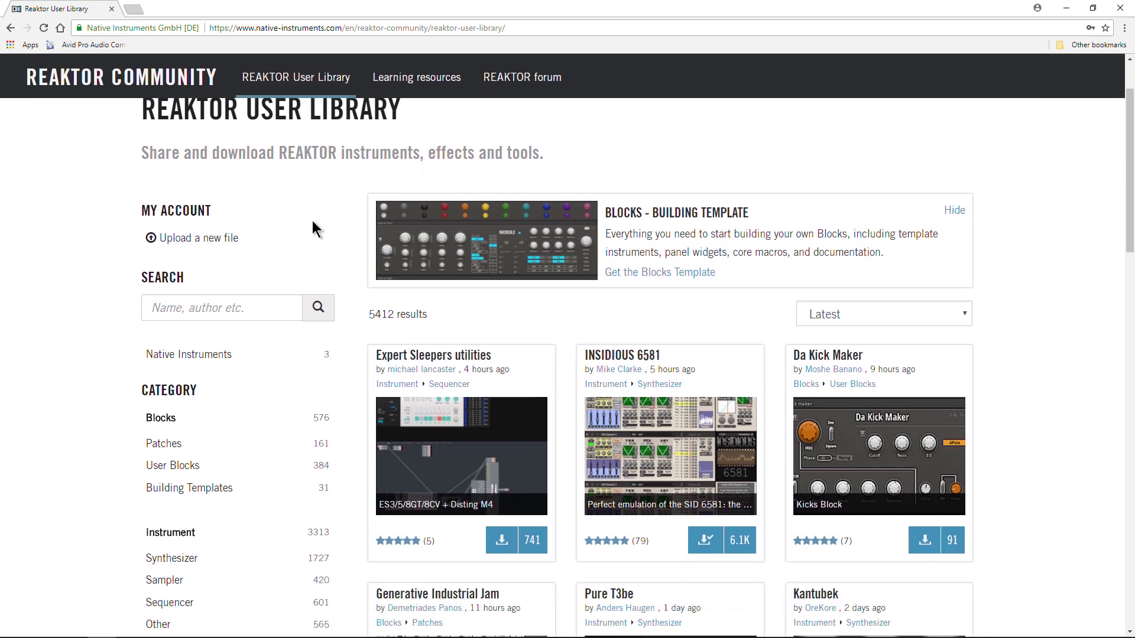
scroll(319, 226, down, 1)
scroll(307, 361, down, 2)
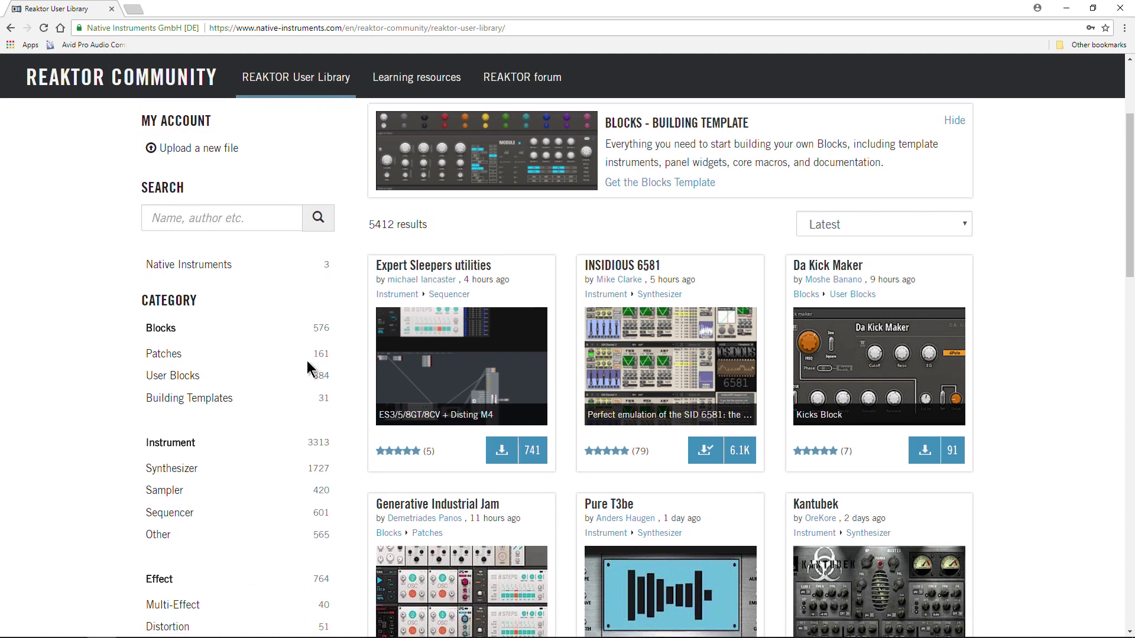
scroll(292, 410, up, 3)
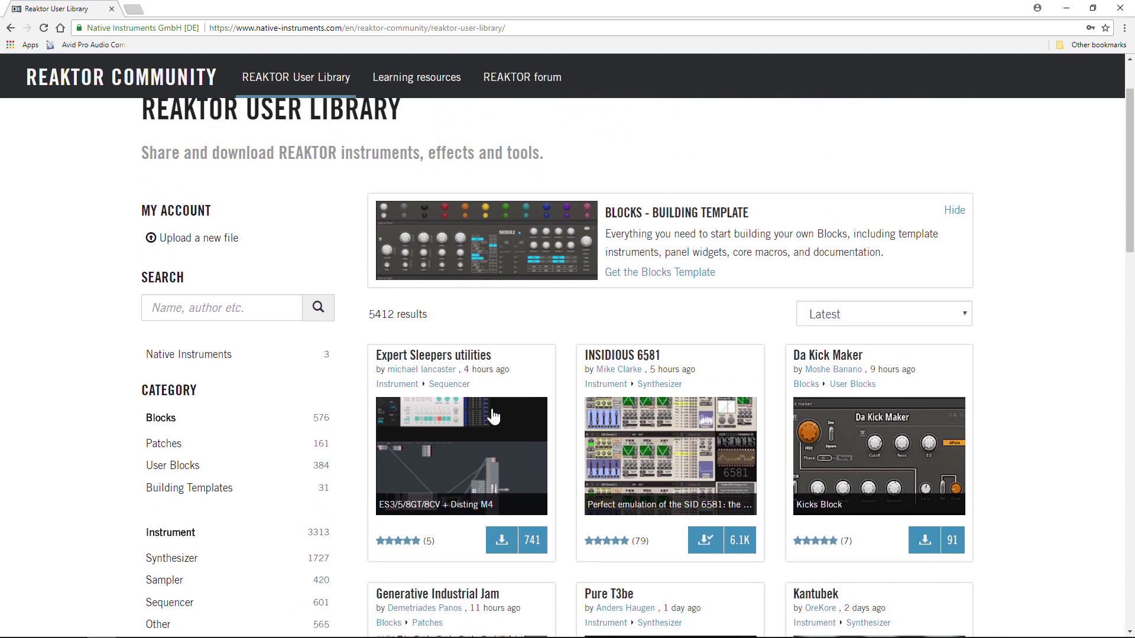
scroll(1056, 344, down, 5)
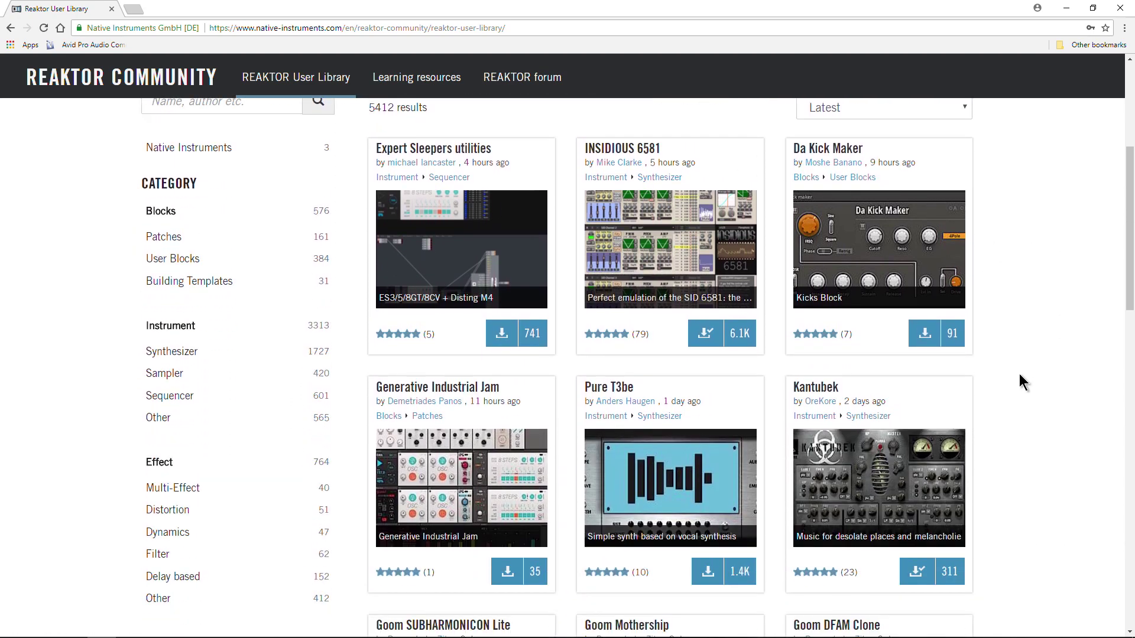
scroll(248, 279, down, 7)
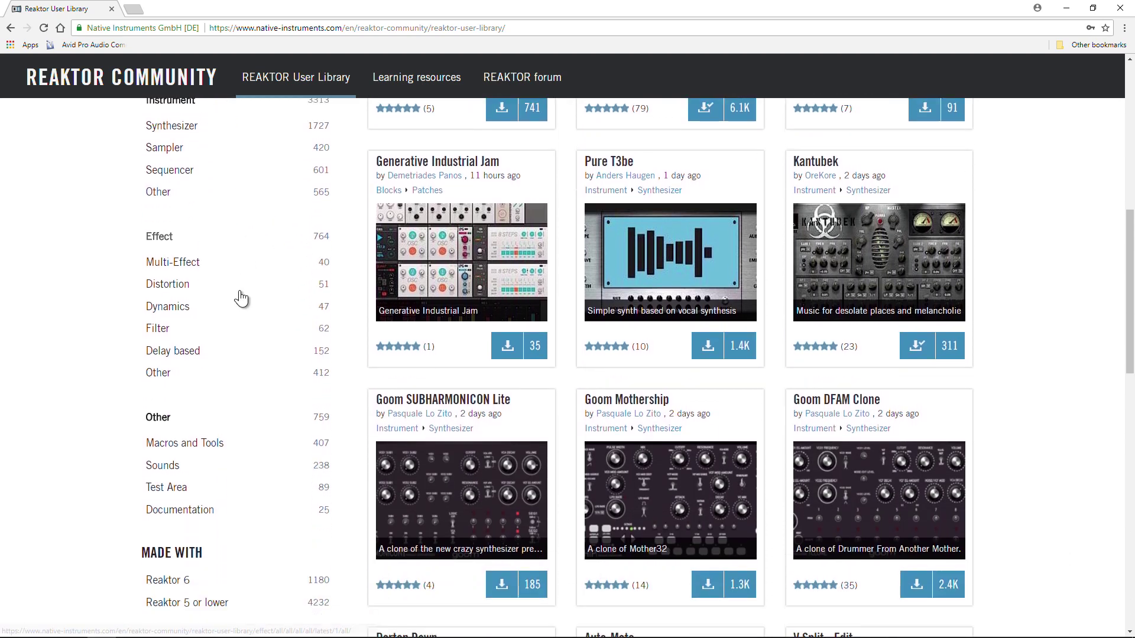
scroll(273, 408, down, 3)
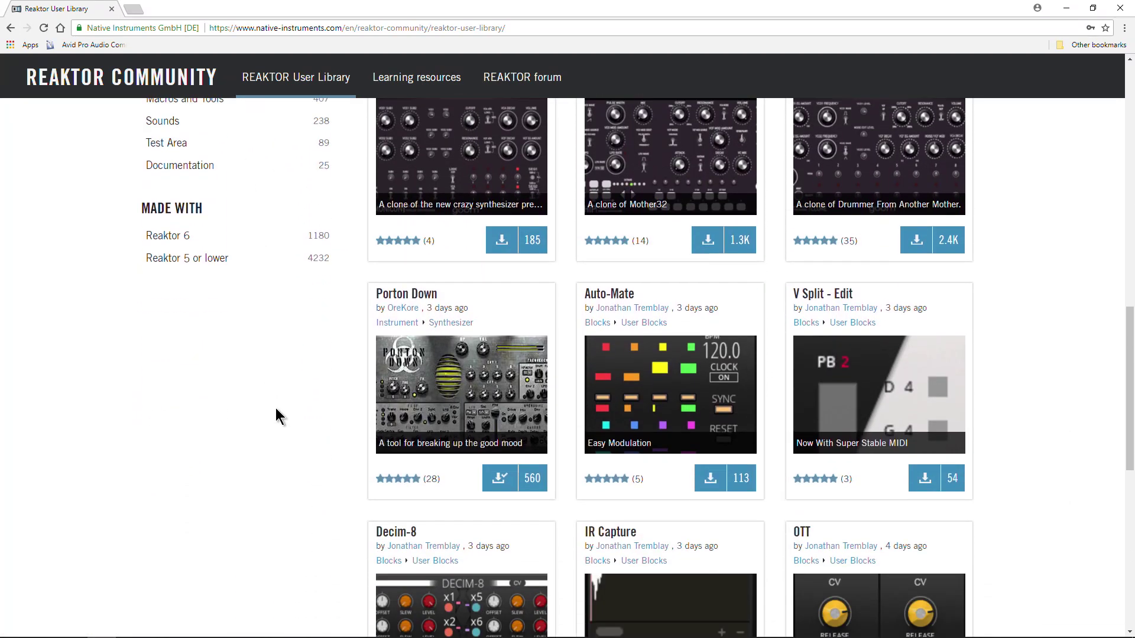
scroll(276, 408, up, 10)
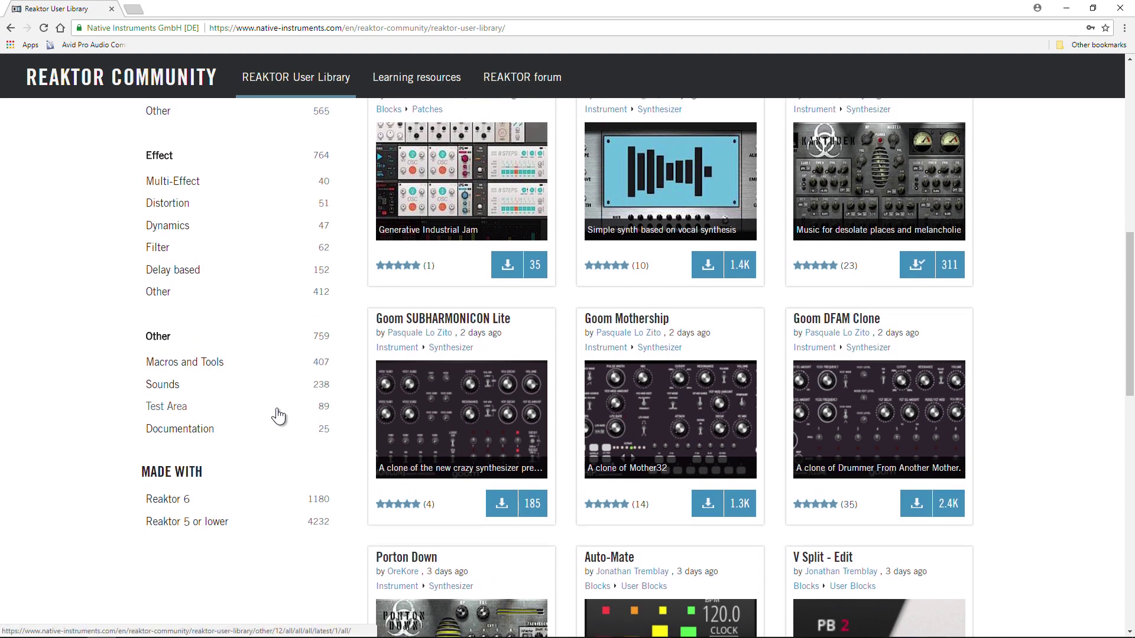
scroll(240, 417, down, 1)
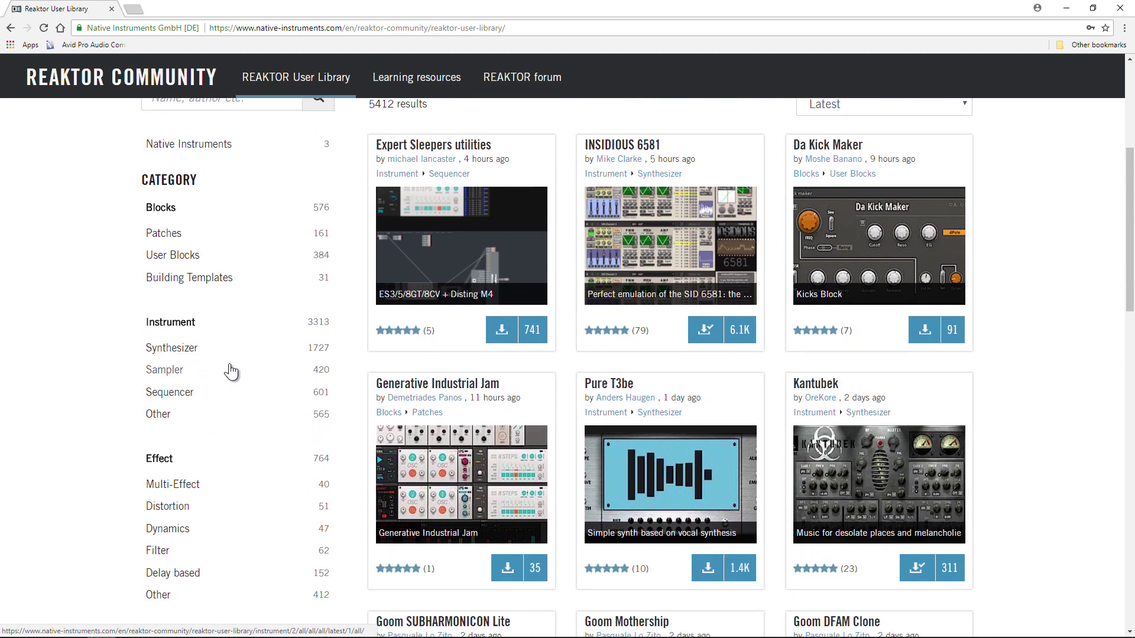
scroll(228, 372, down, 2)
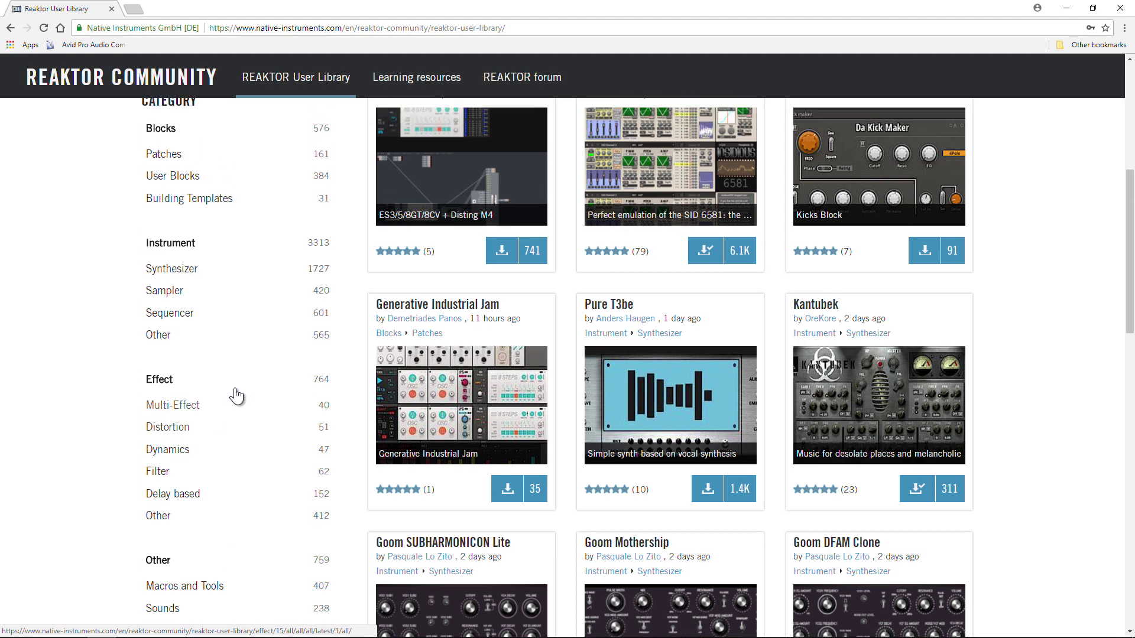
scroll(232, 393, down, 1)
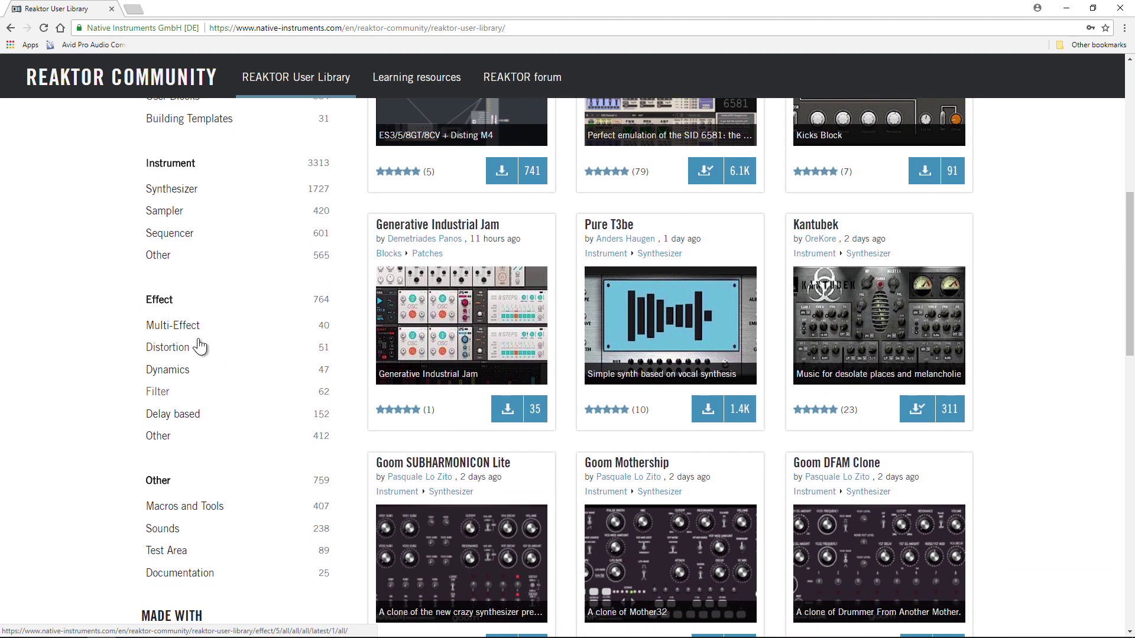
Step: Filter the library to Multi-Effect entries and look through the first and second pages of results
click(185, 327)
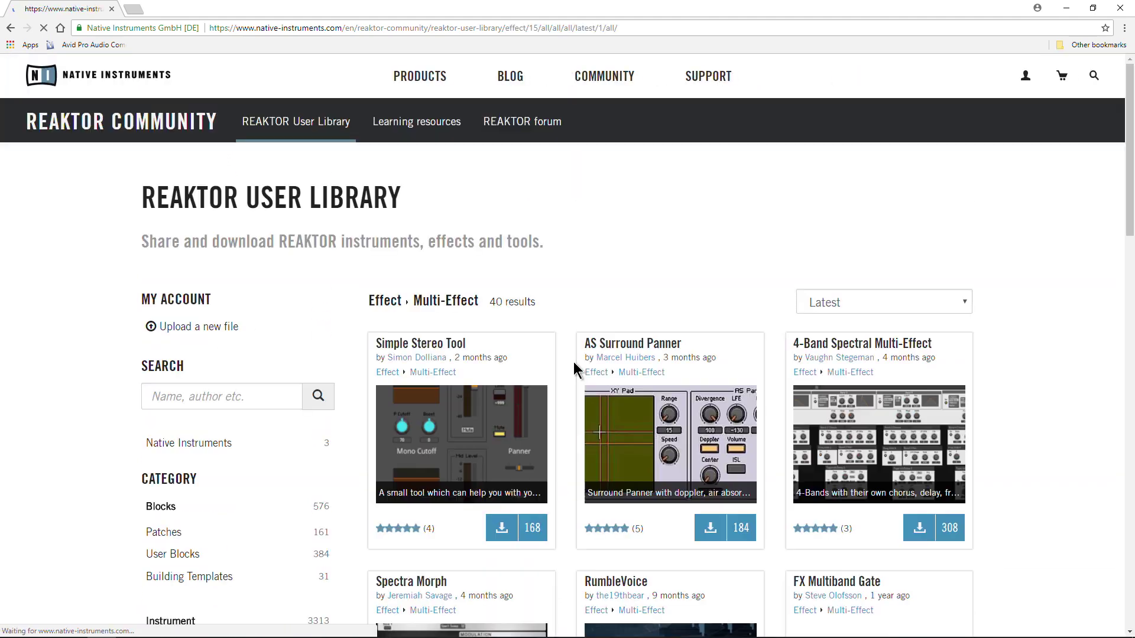
scroll(626, 337, down, 8)
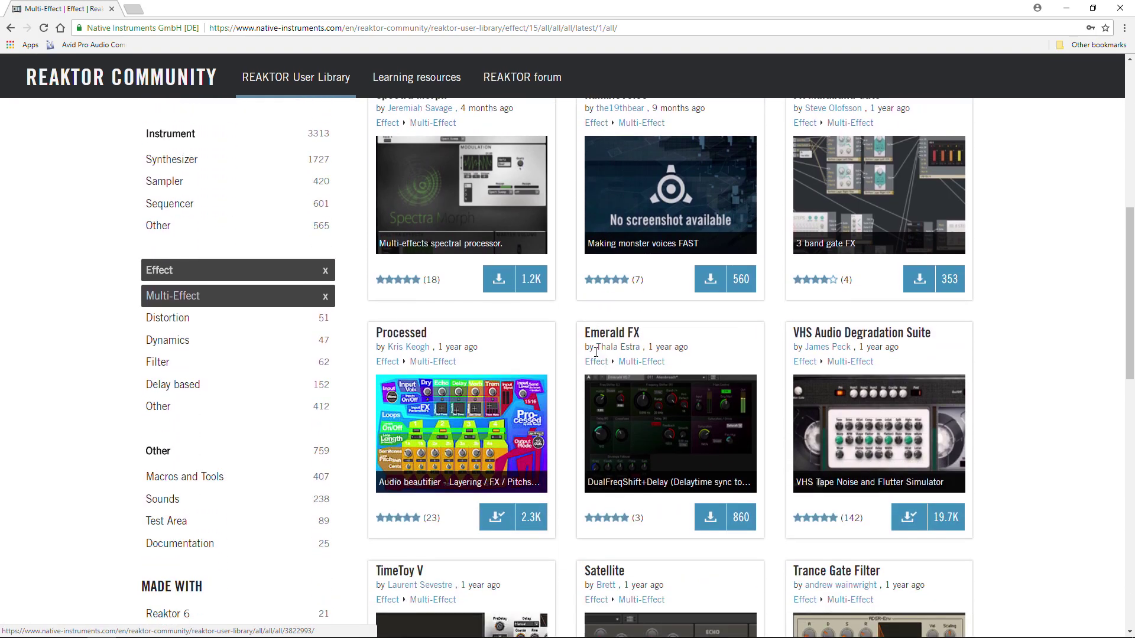
scroll(570, 304, down, 6)
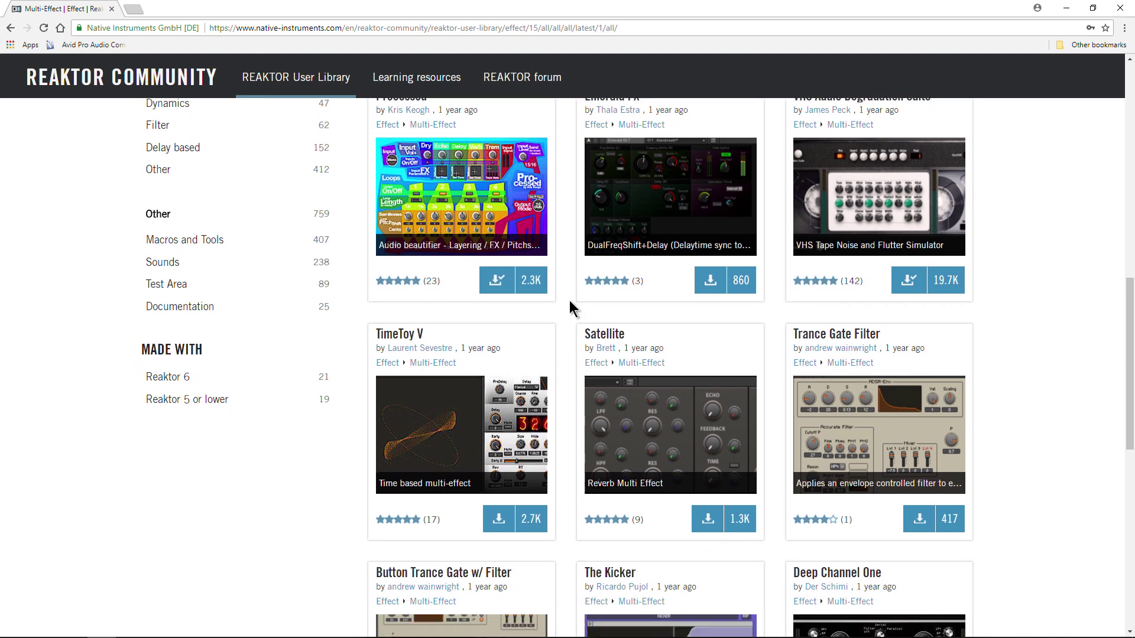
scroll(569, 300, down, 3)
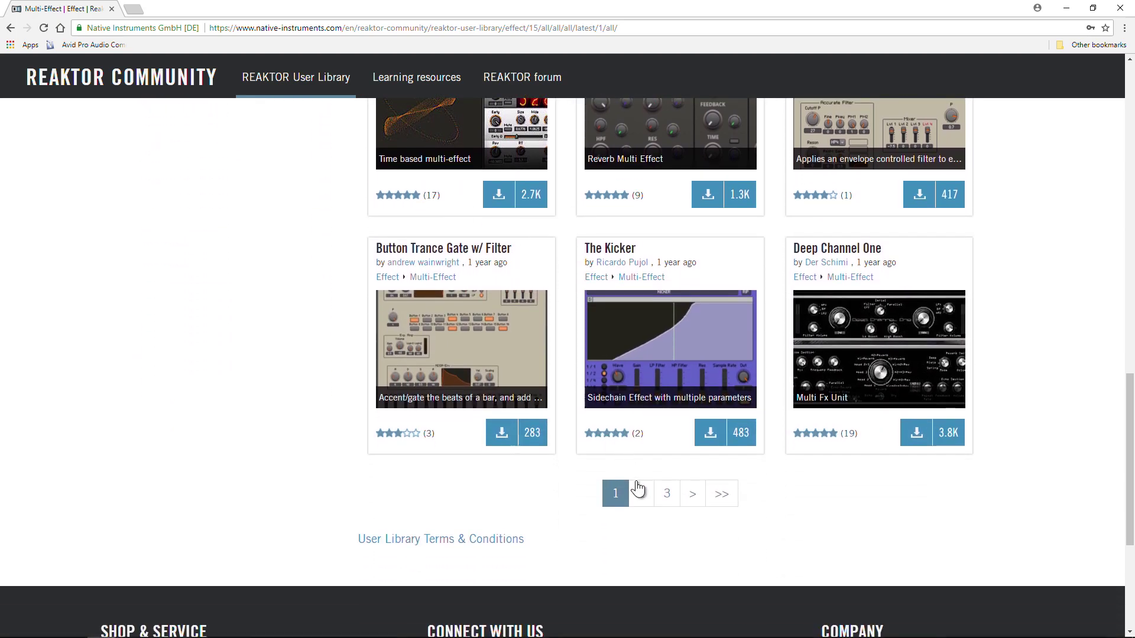
click(640, 492)
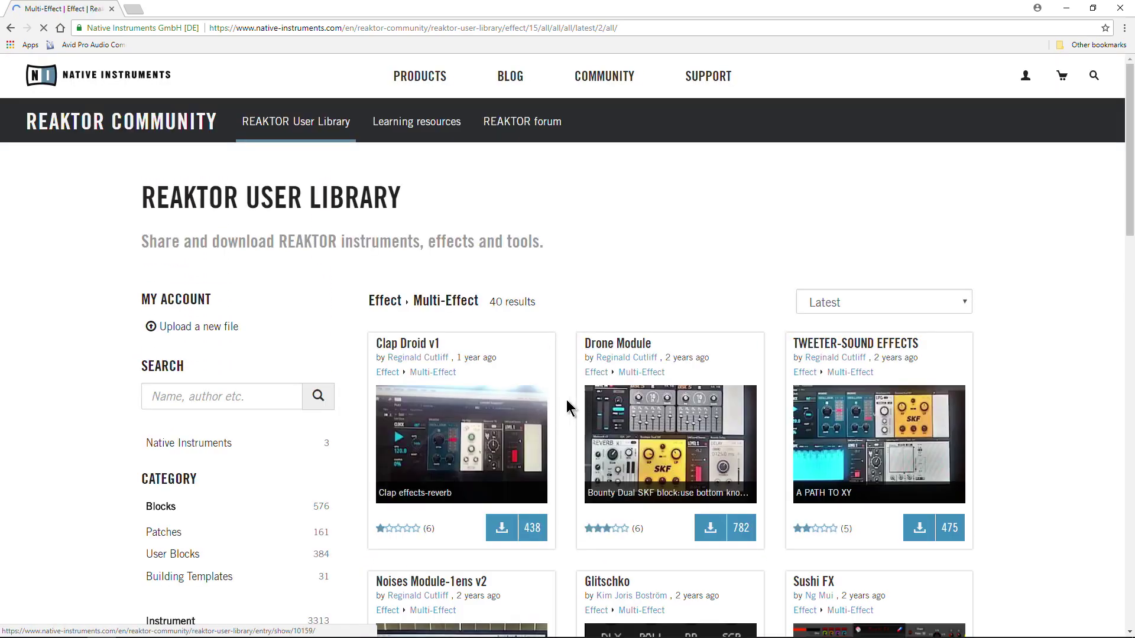
scroll(566, 399, down, 2)
scroll(579, 322, down, 4)
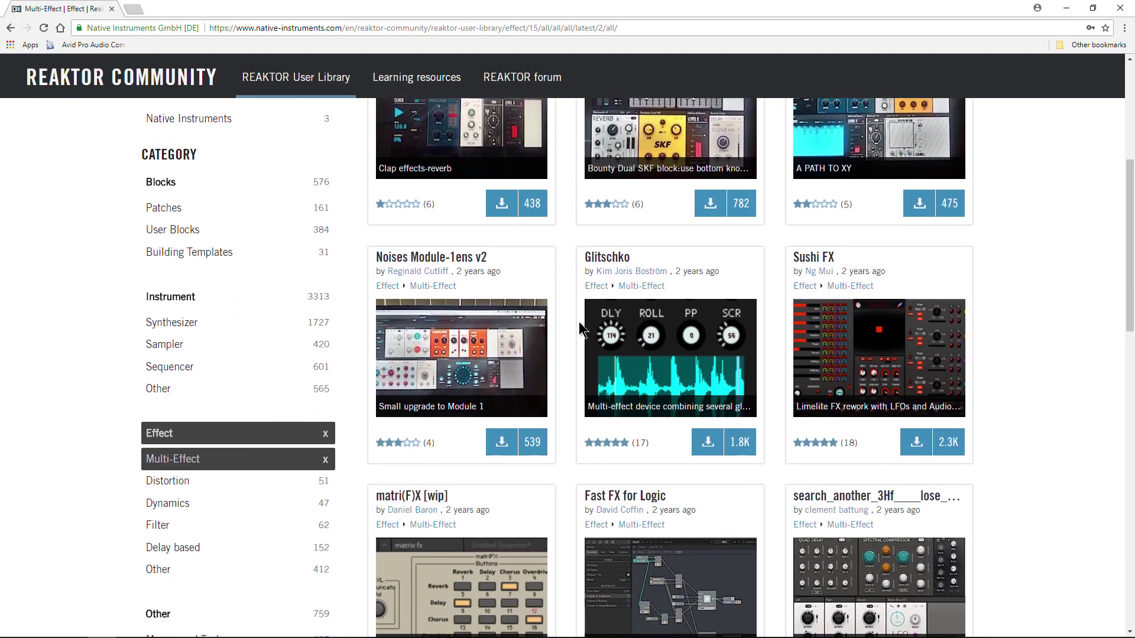
Step: Filter the library to the Synthesizer subcategory under Instrument instead of Multi-Effect
scroll(580, 325, up, 4)
scroll(177, 437, down, 2)
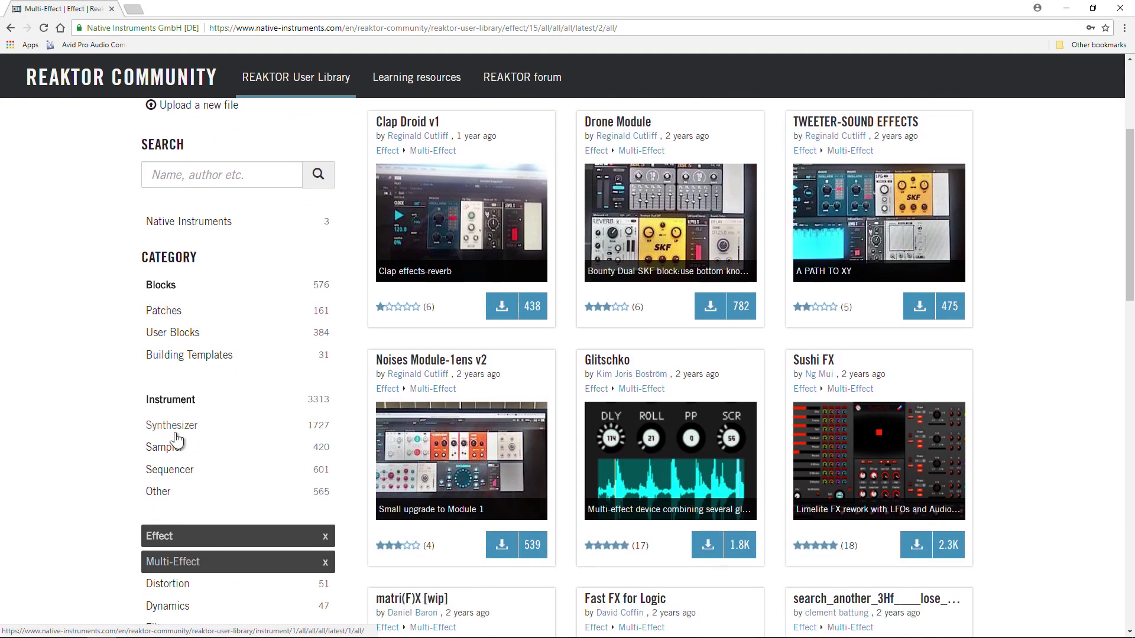
click(232, 431)
scroll(551, 331, down, 3)
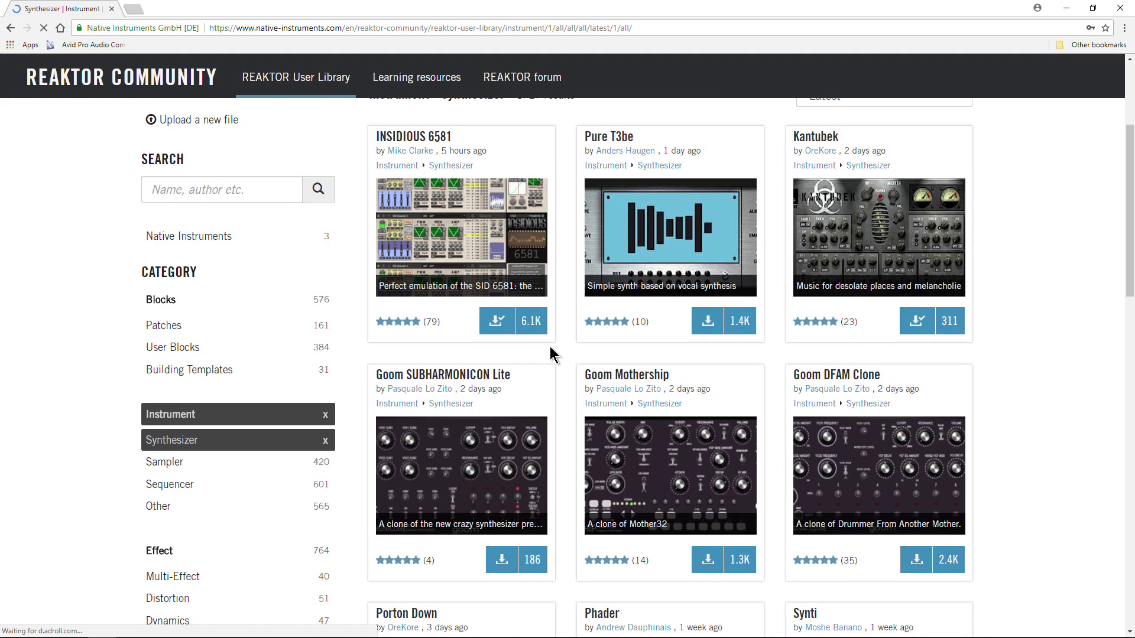
scroll(558, 331, down, 3)
scroll(569, 342, up, 7)
Step: Sort the synthesizers by Most downloaded (3 months) and look through the first page of entries
click(862, 291)
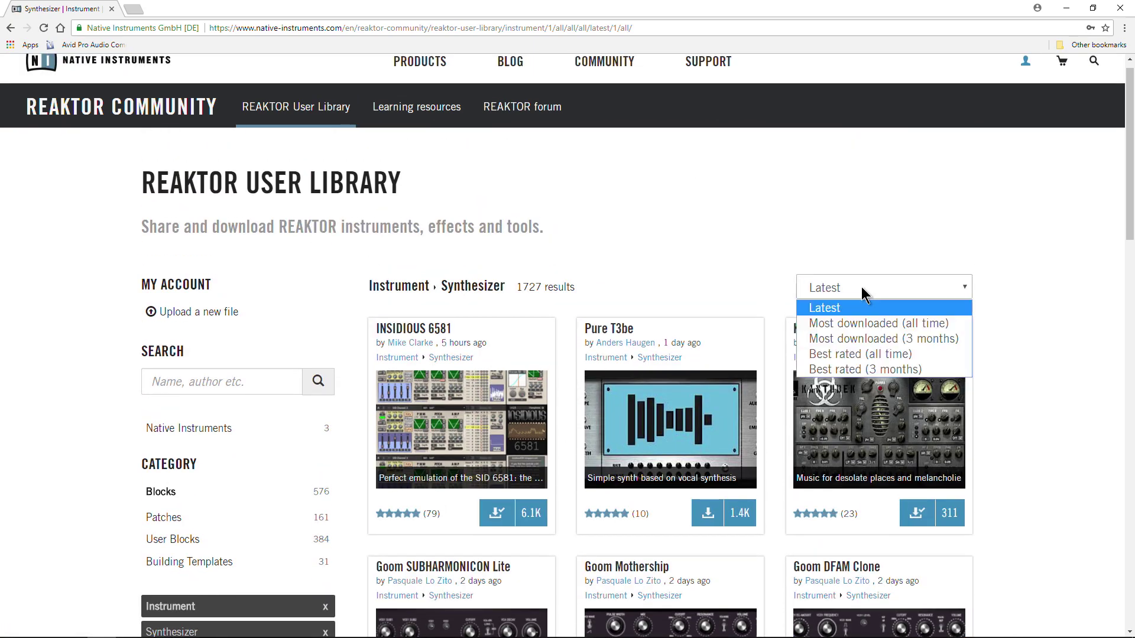
click(899, 339)
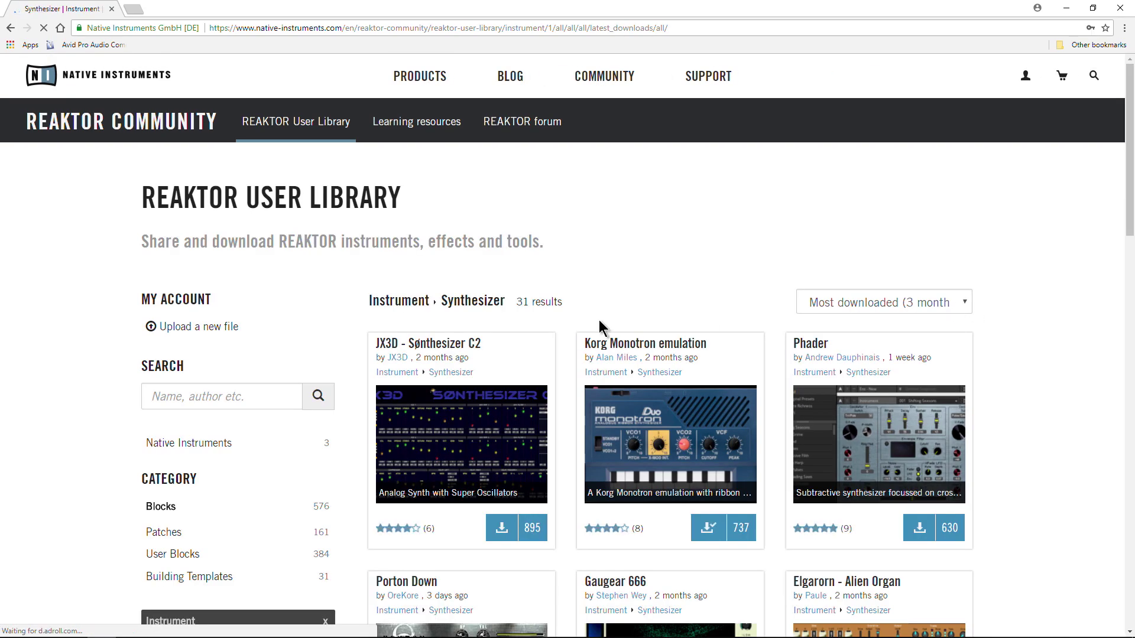
scroll(613, 331, down, 7)
scroll(583, 304, down, 4)
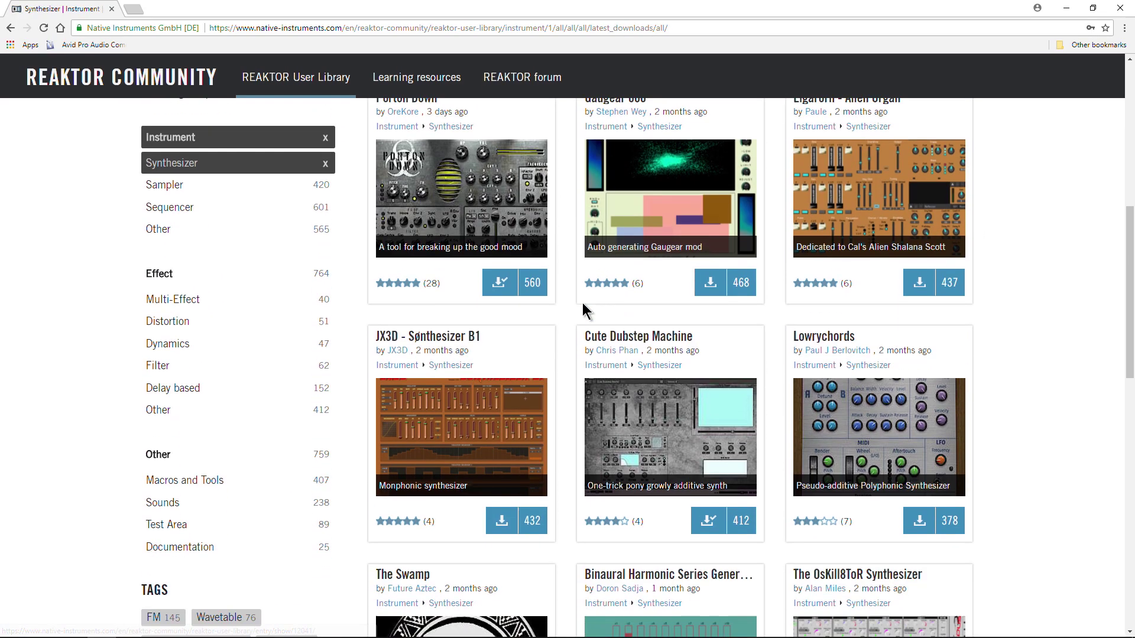
scroll(582, 303, down, 3)
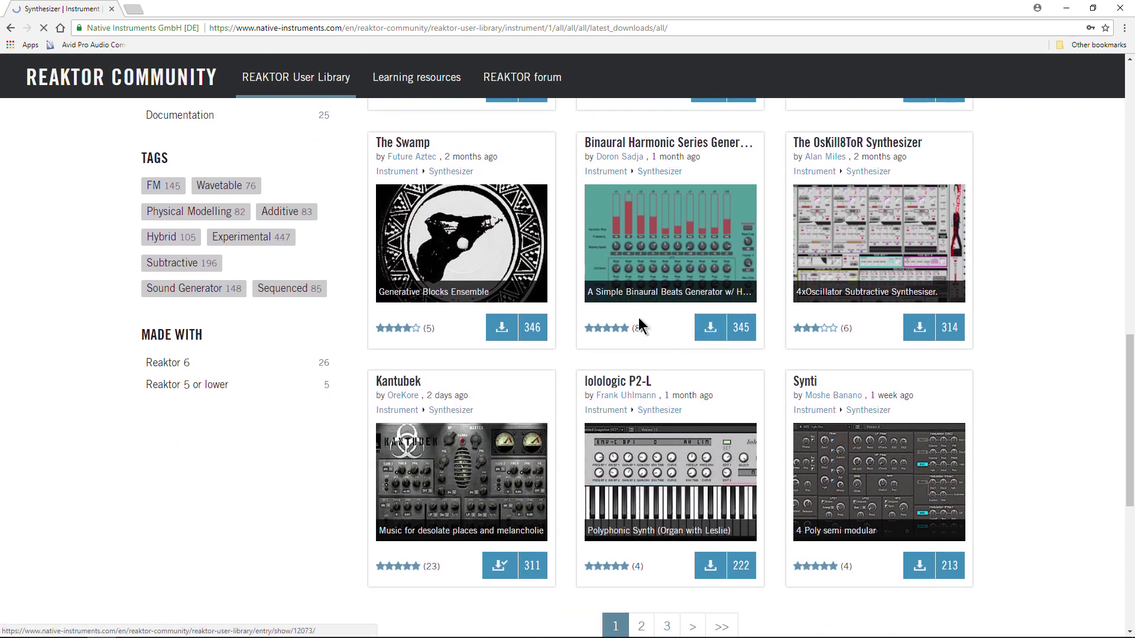
Step: Open the Binaural Harmonic Series Generator entry, read its details, description and comments, and return to the synthesizer list
scroll(381, 353, down, 1)
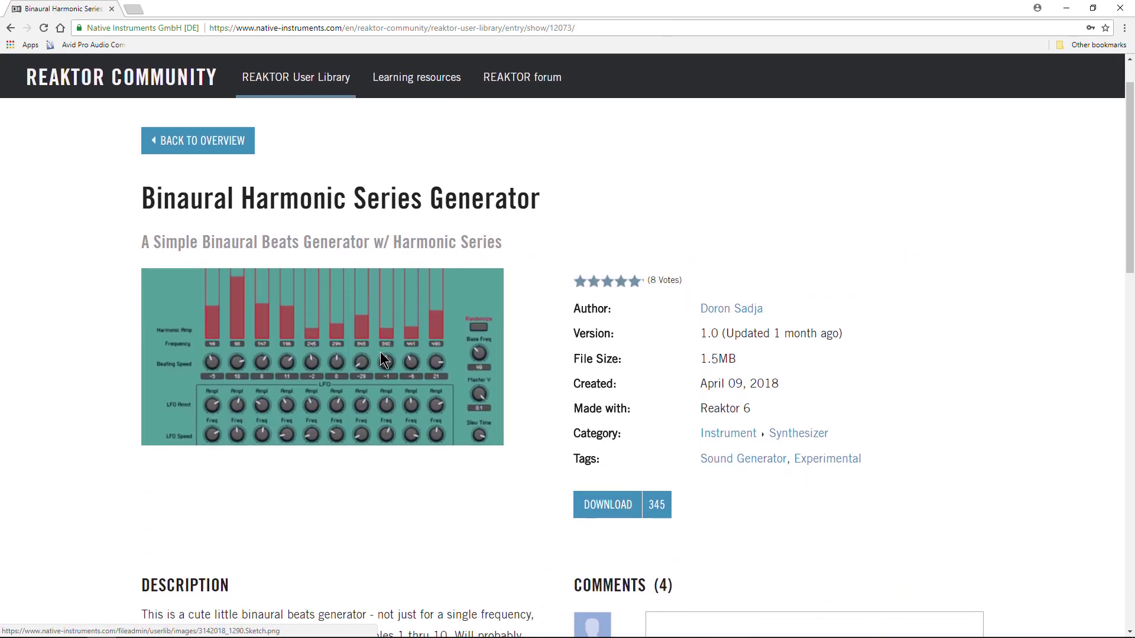
scroll(380, 352, down, 3)
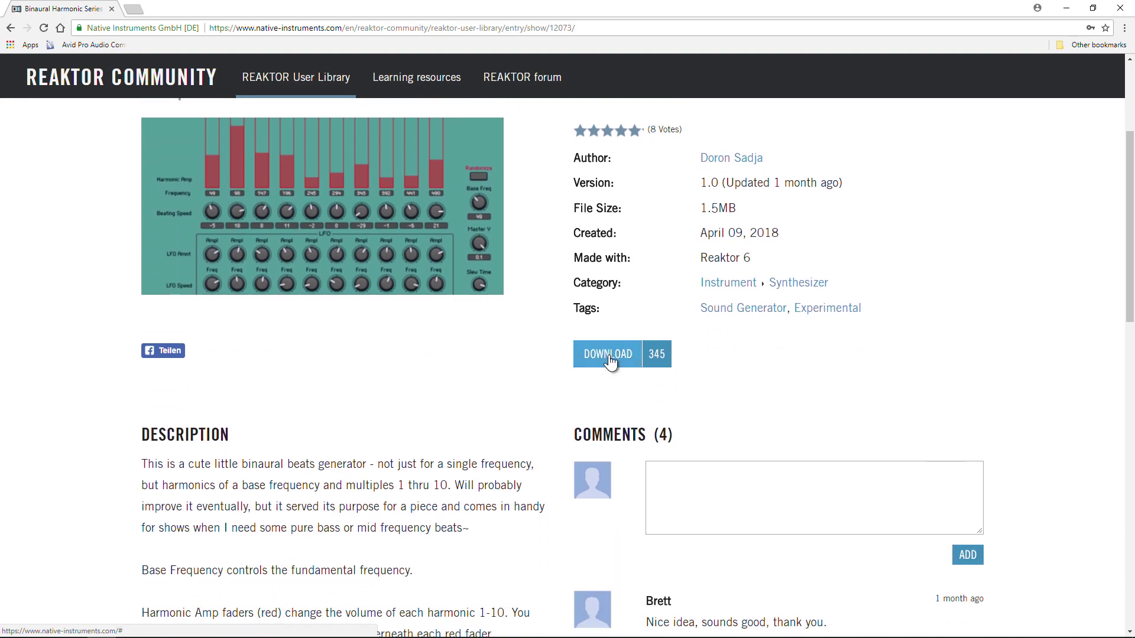
scroll(414, 372, down, 4)
scroll(412, 367, up, 6)
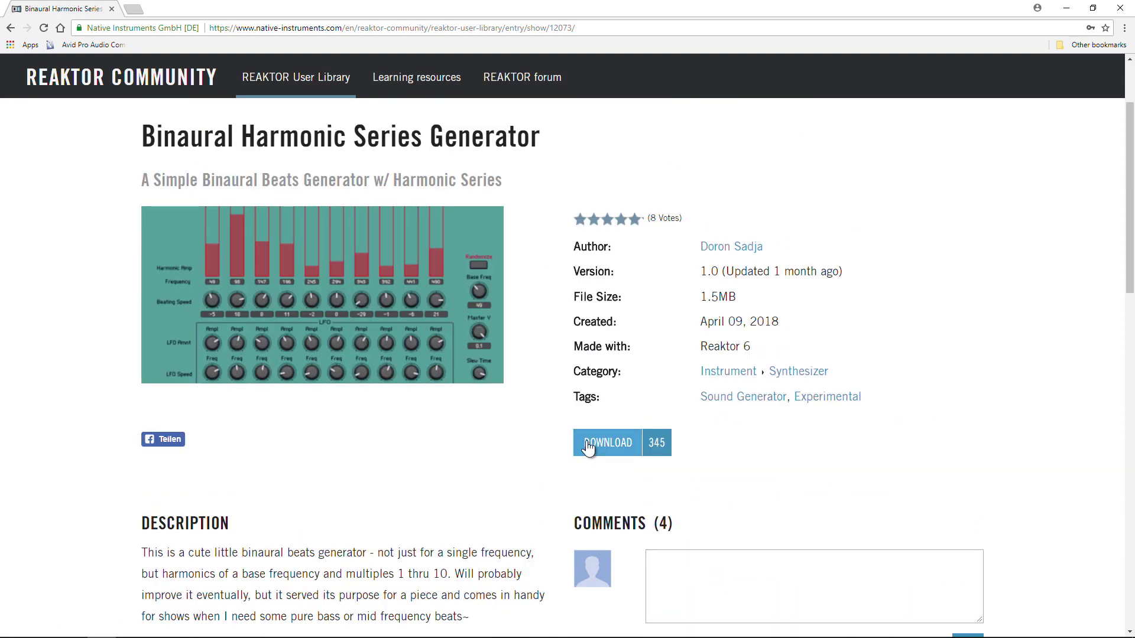
scroll(588, 447, down, 10)
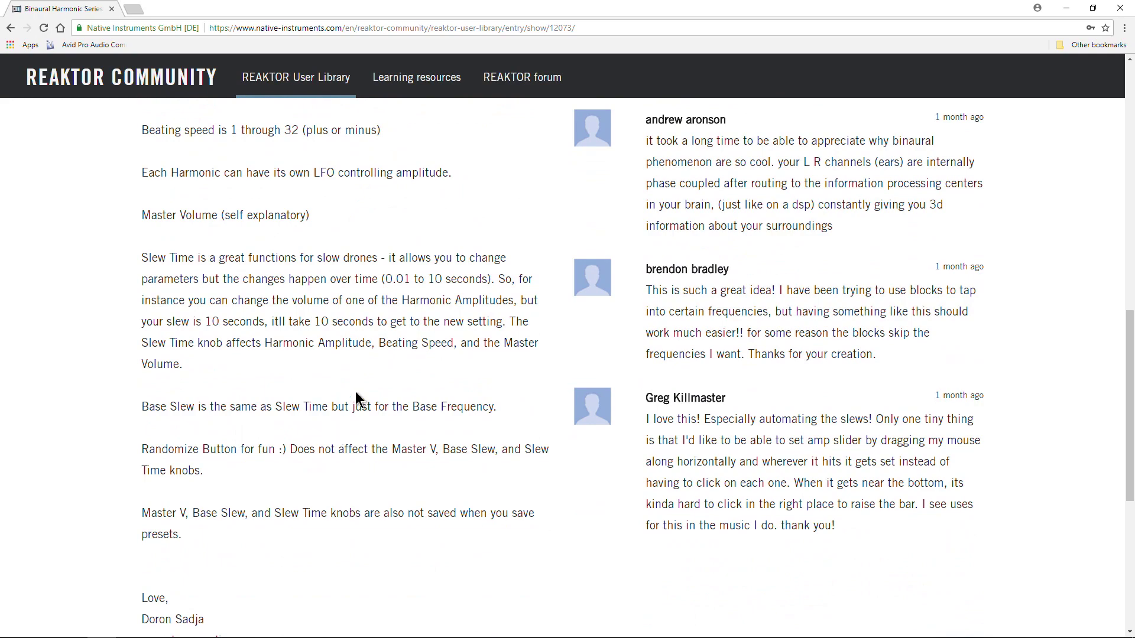
scroll(356, 402, down, 2)
scroll(357, 408, up, 12)
key(alt+Left)
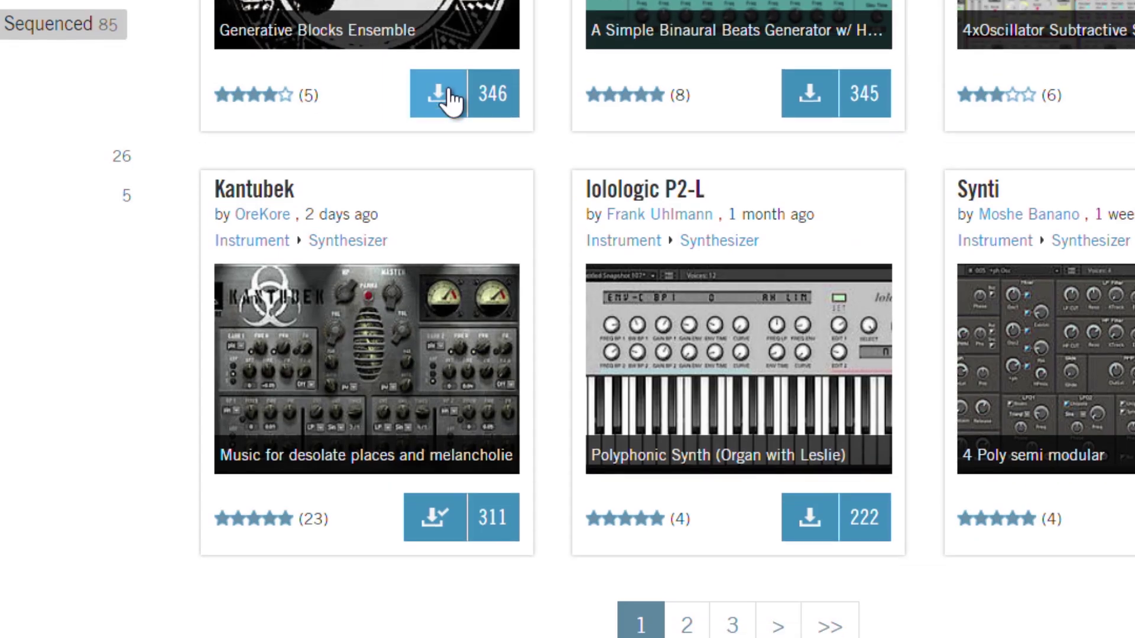
Step: Download the Synti synthesizer from the list of most downloaded synthesizers
scroll(503, 161, down, 1)
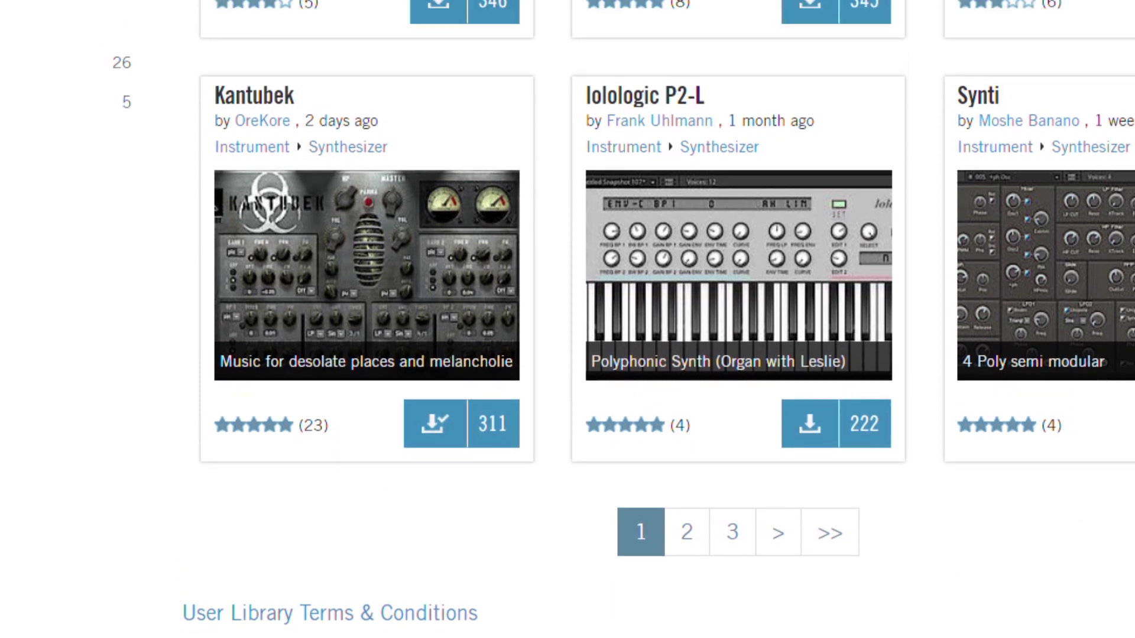
click(919, 433)
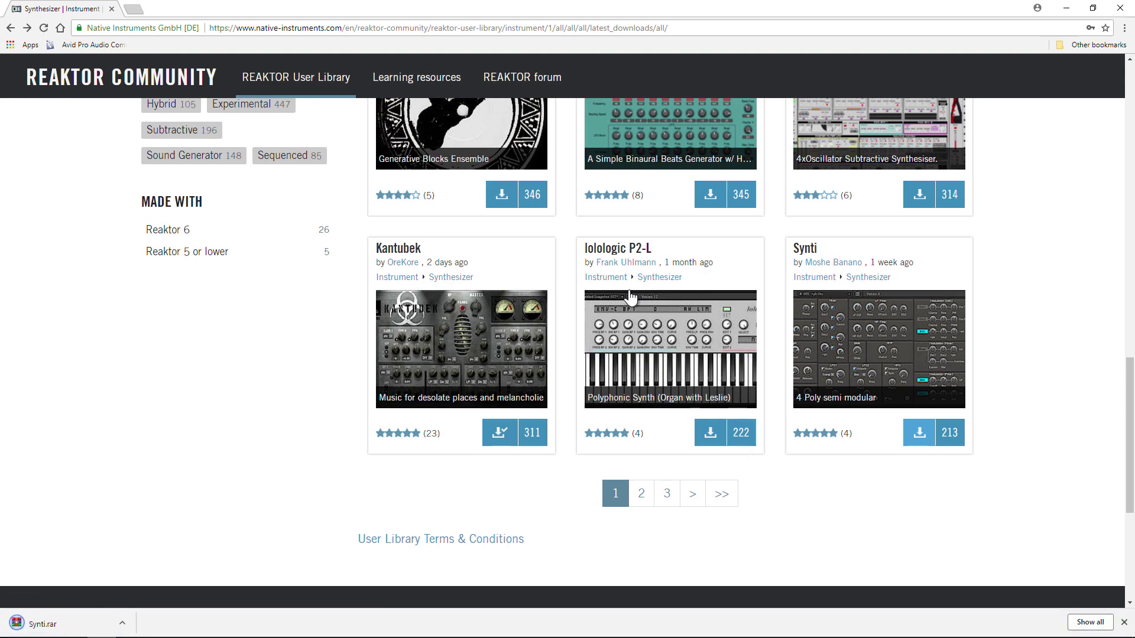
scroll(710, 347, up, 15)
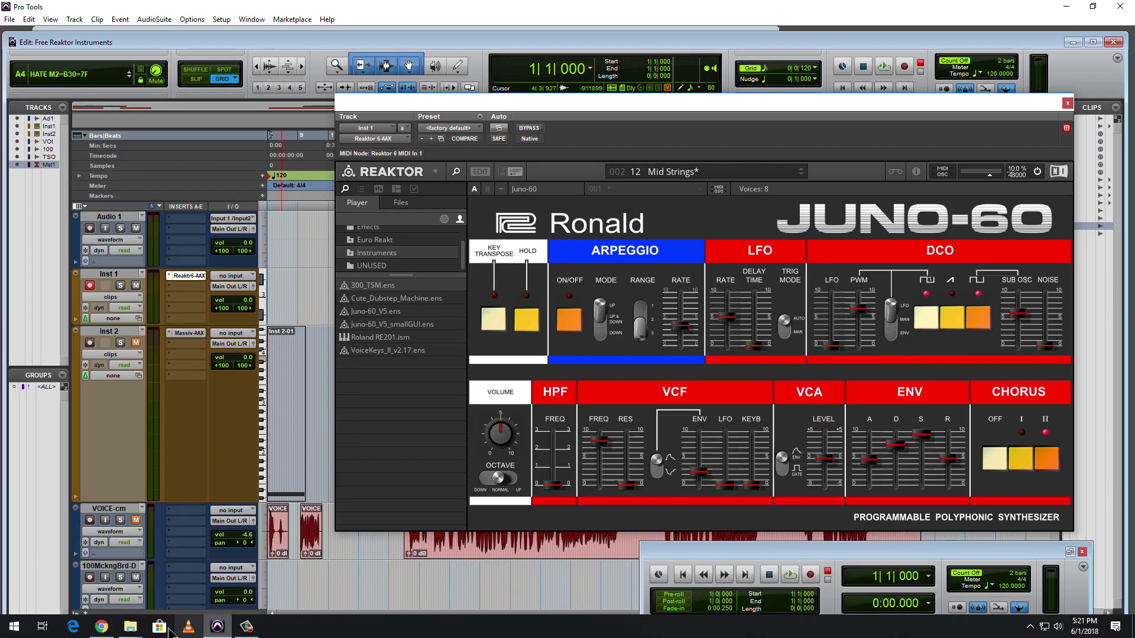
Step: Switch to File Explorer, bring up the Reaktor Libraries and Downloads folders, and select the Synti archive in Downloads
click(130, 627)
click(102, 598)
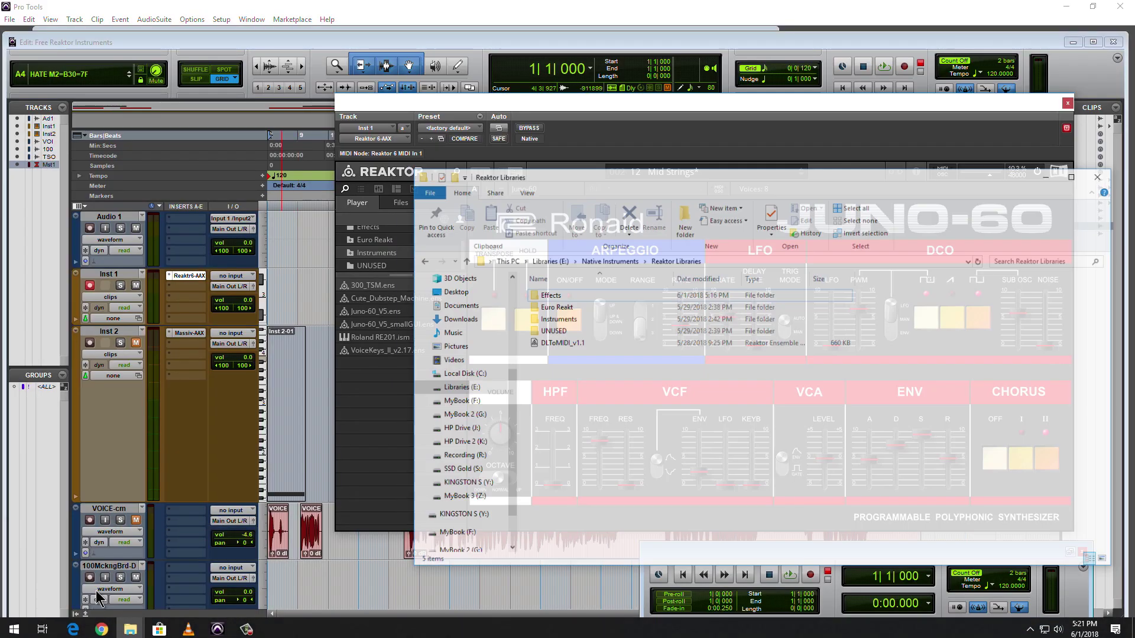
click(170, 609)
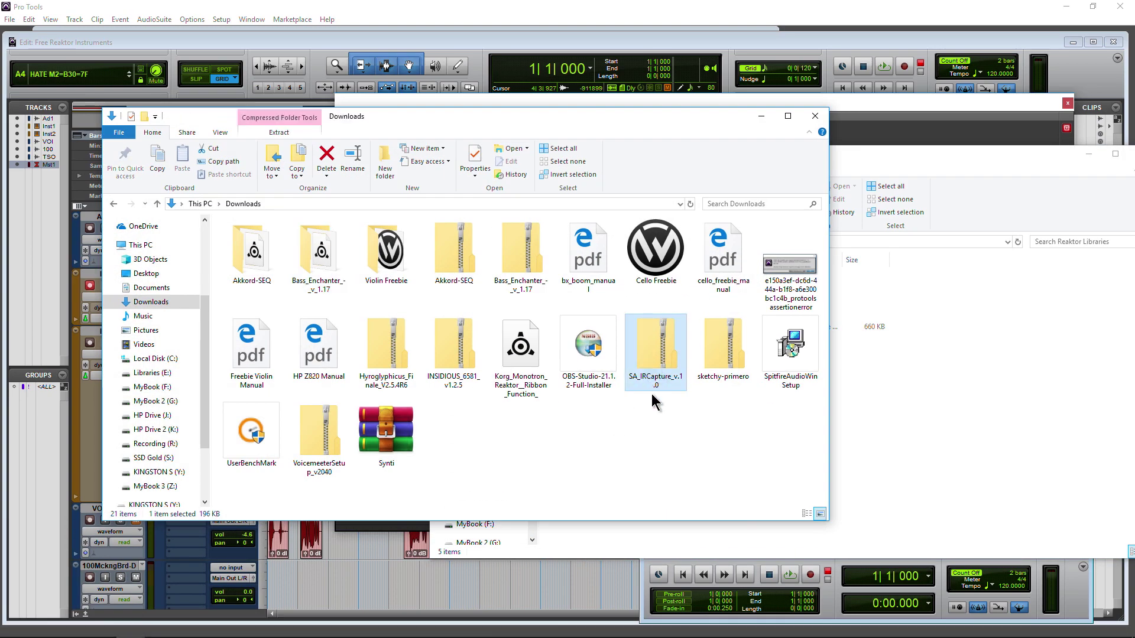
click(513, 358)
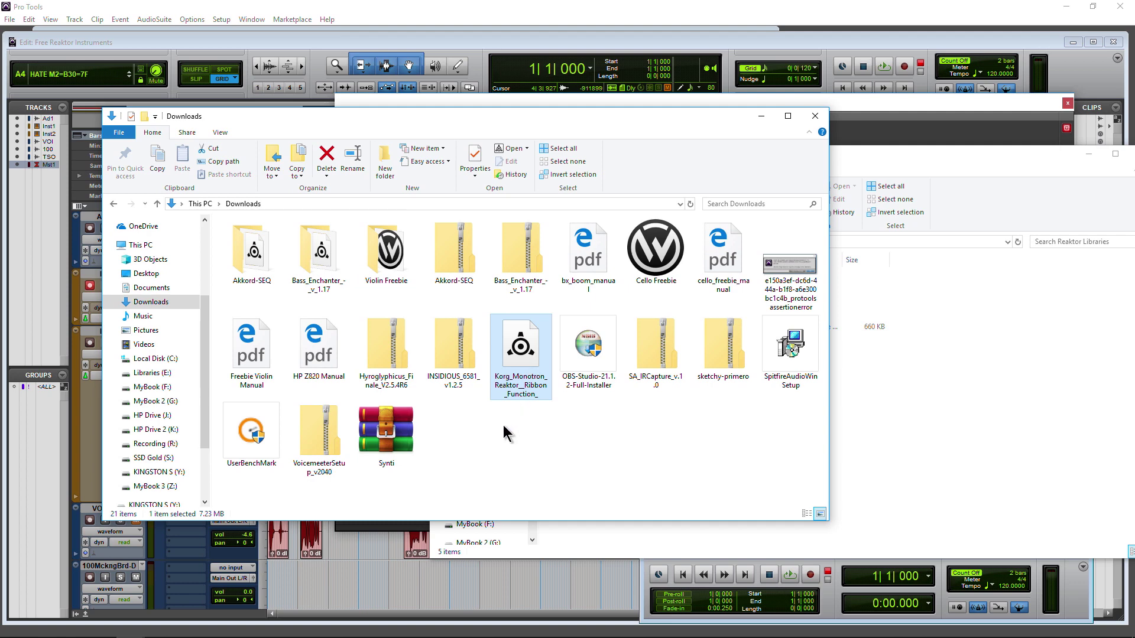
click(399, 441)
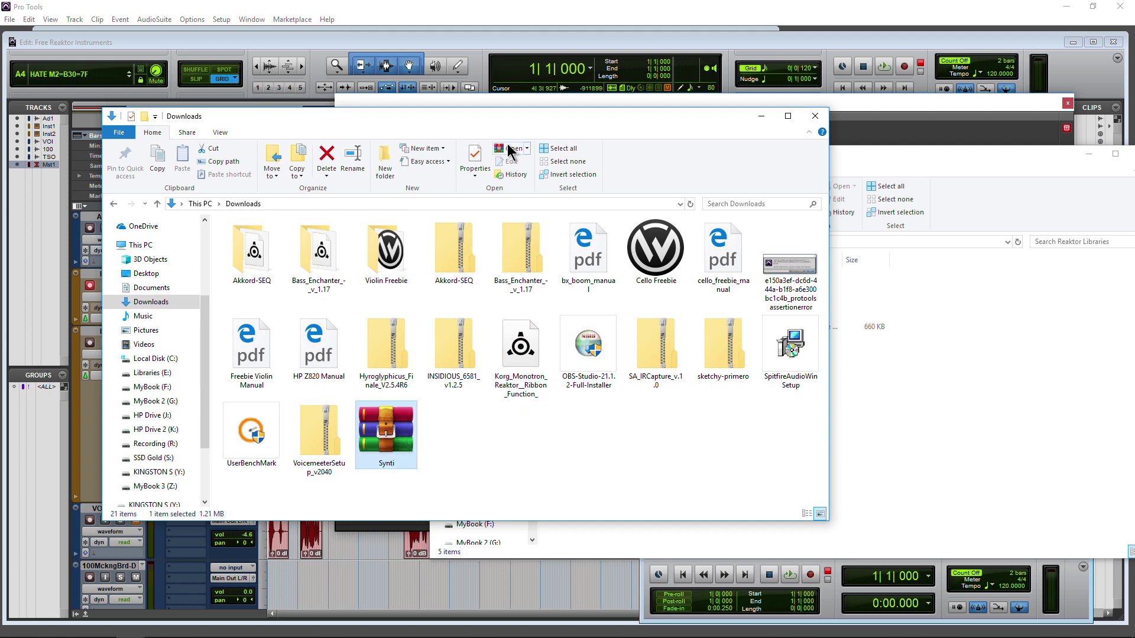
Step: Refresh the Downloads folder, check the contents of the Akkord-SEQ folder, and return to Downloads
drag(498, 127, 476, 137)
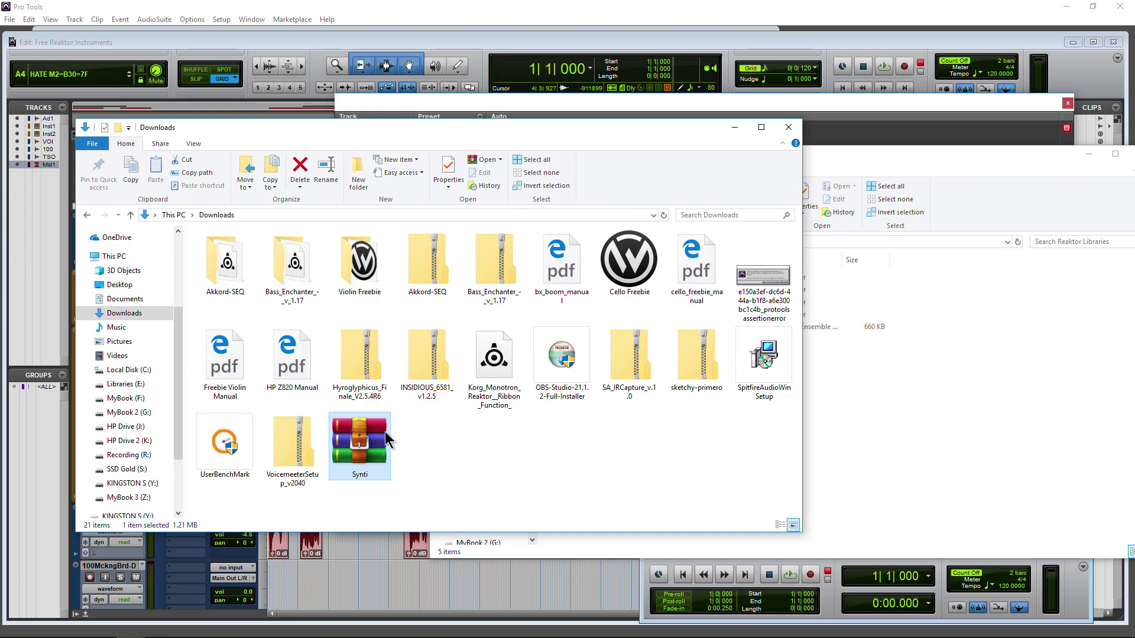
key(F5)
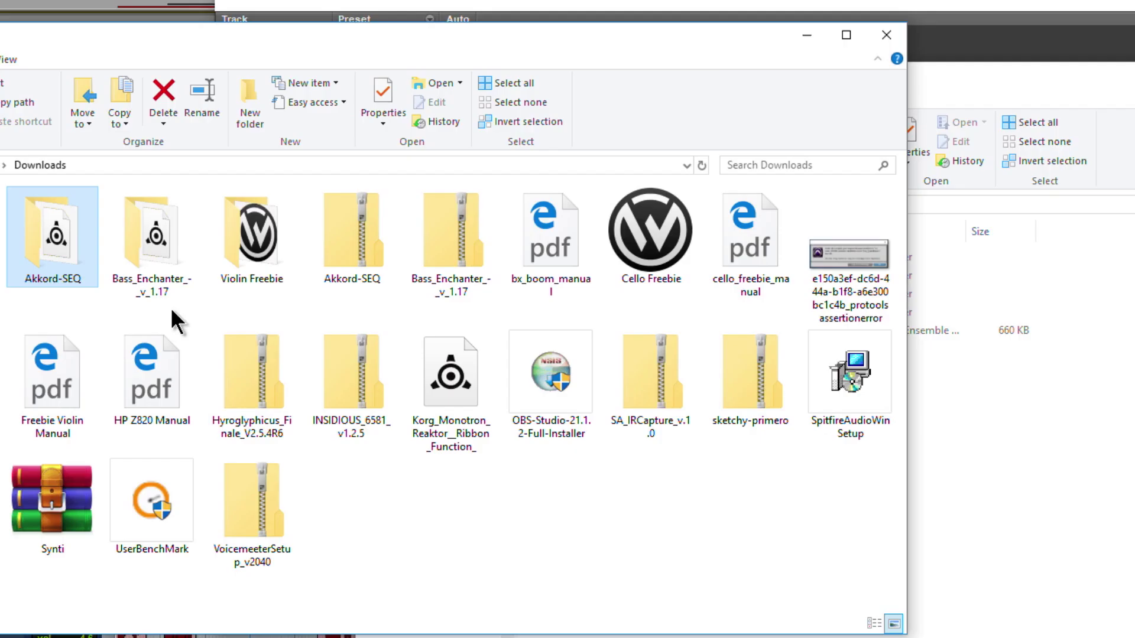
double_click(54, 248)
key(alt+Left)
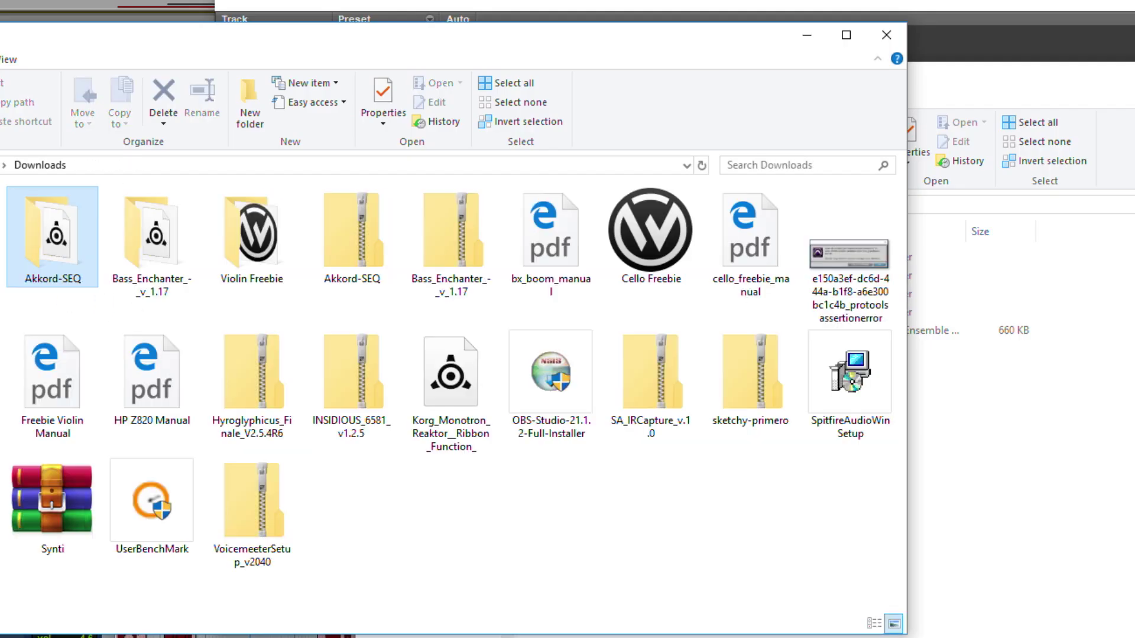
Step: Switch to the Reaktor plug-in in Pro Tools, show its file browser with a taller folder list, and look through the folders
click(1067, 41)
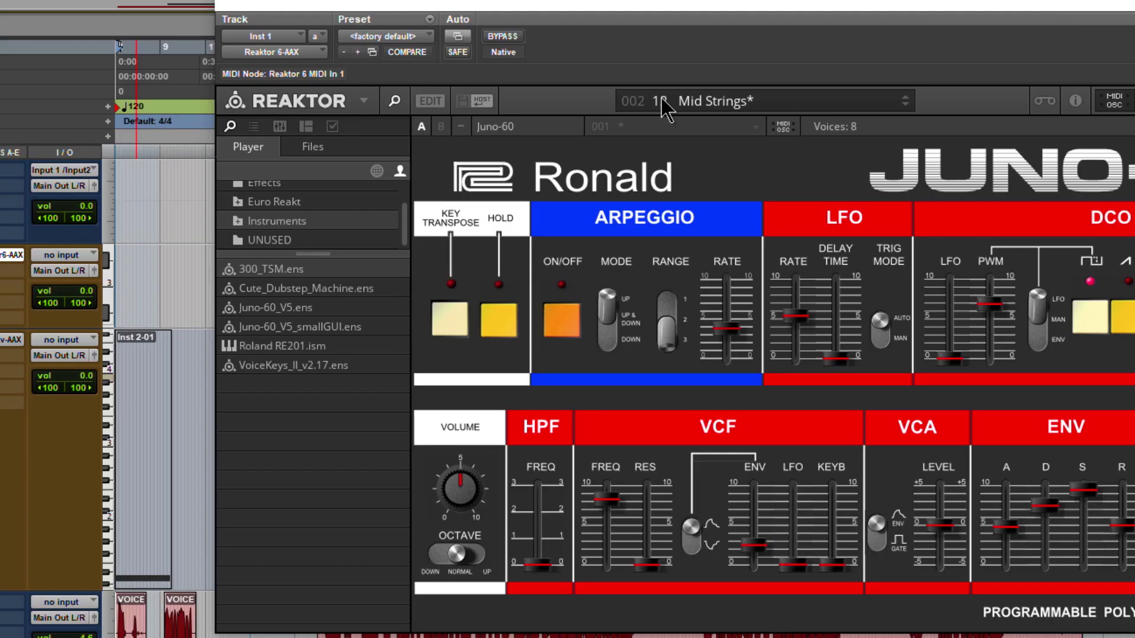
click(312, 150)
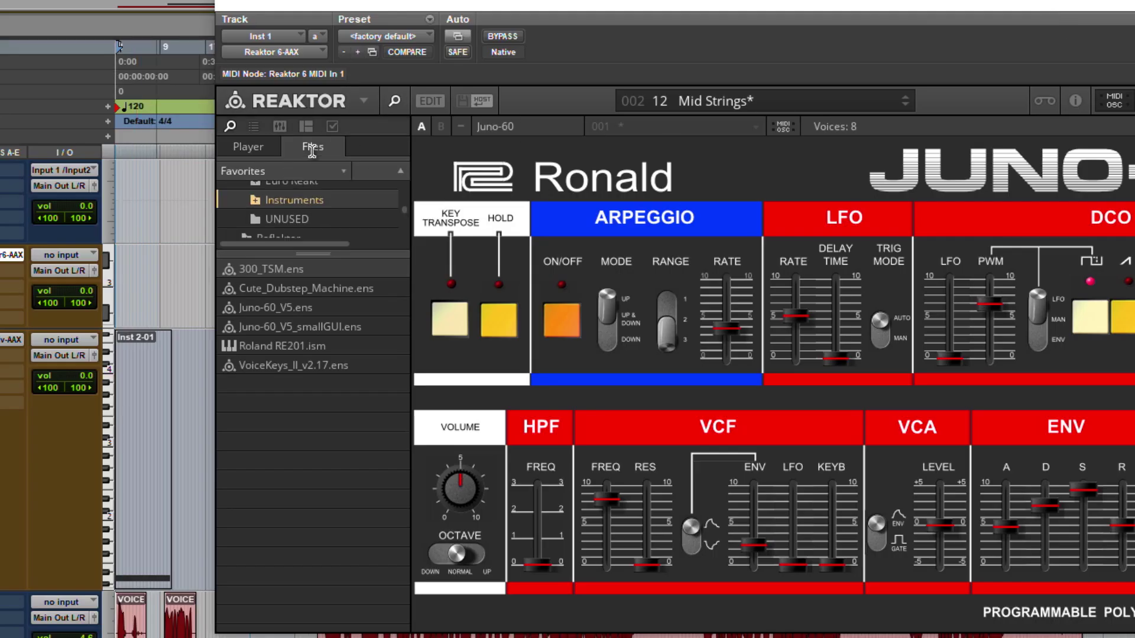
drag(321, 254, 321, 449)
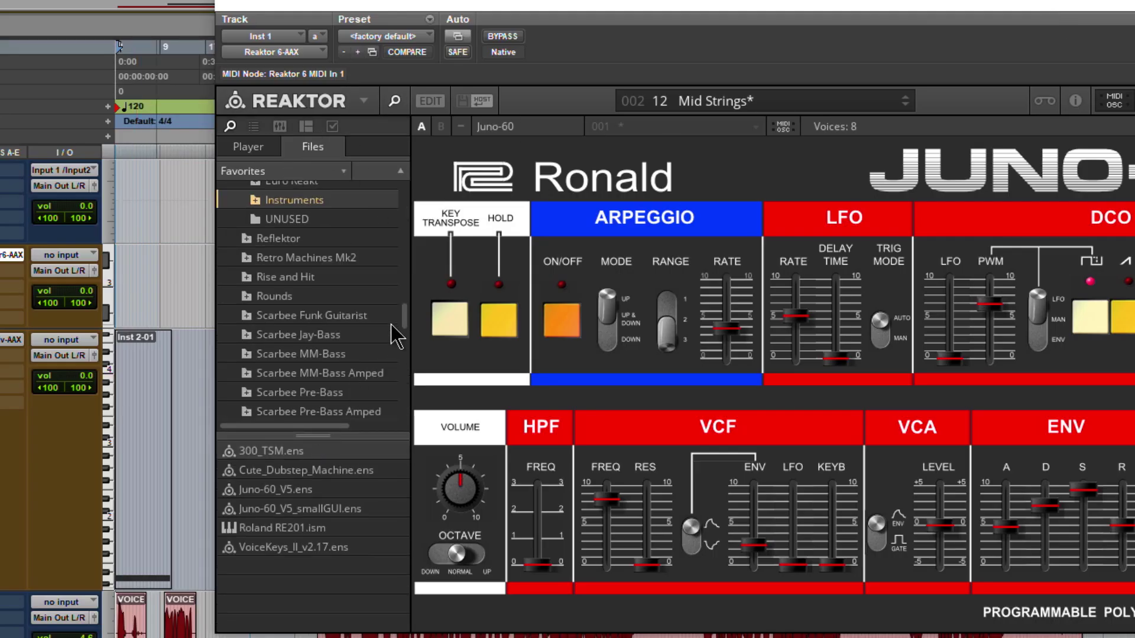
mouse_move(403, 310)
mouse_down()
mouse_move(410, 214)
mouse_move(404, 322)
mouse_up()
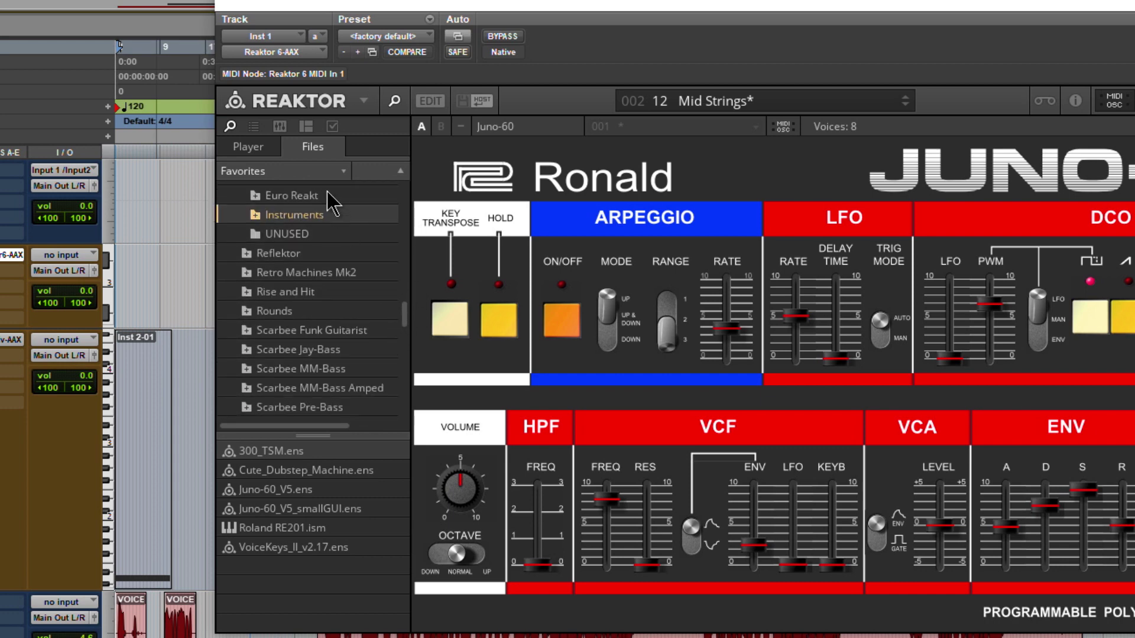
Step: Return to Reaktor's player browser and view the factory library, followed by the user library
click(251, 150)
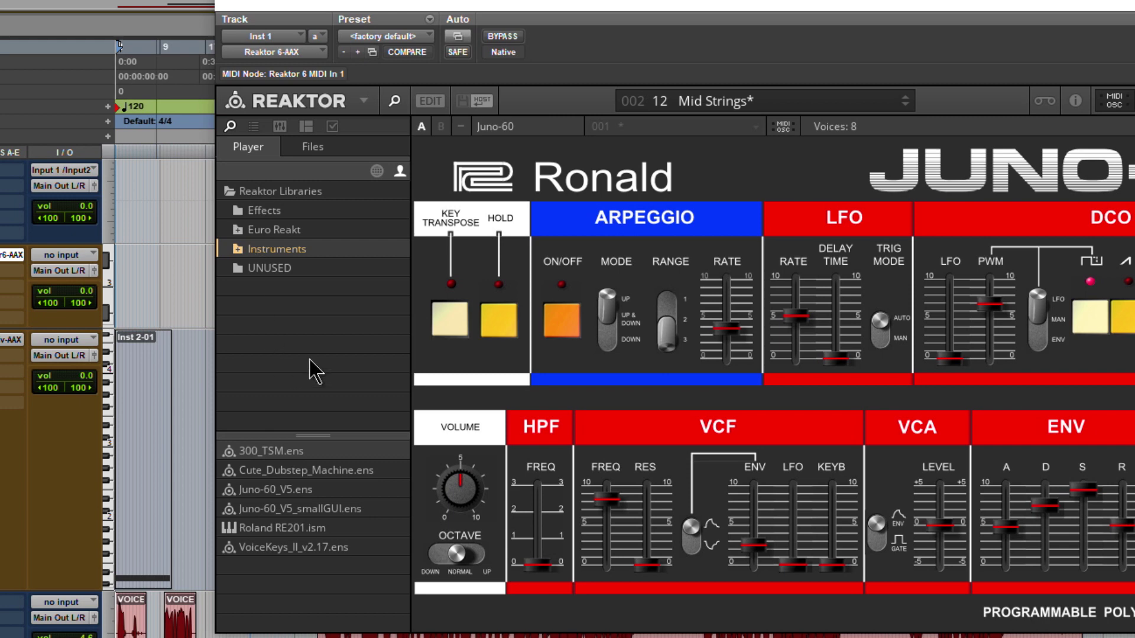
click(378, 172)
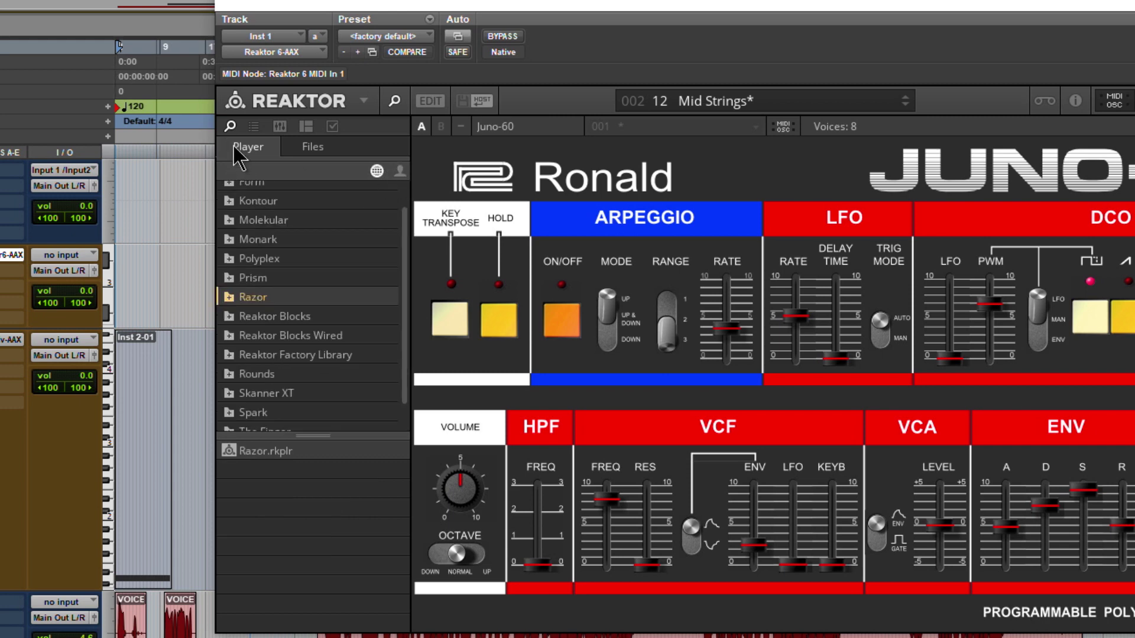
click(400, 171)
Step: Open Reaktor's preferences
click(364, 102)
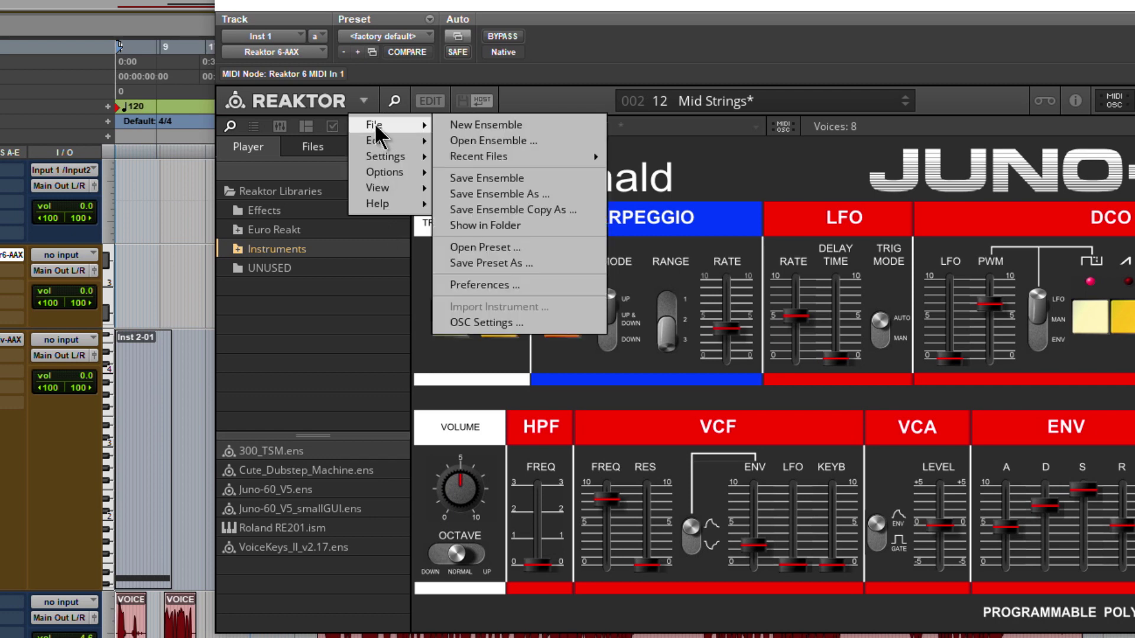
mouse_move(377, 126)
click(524, 286)
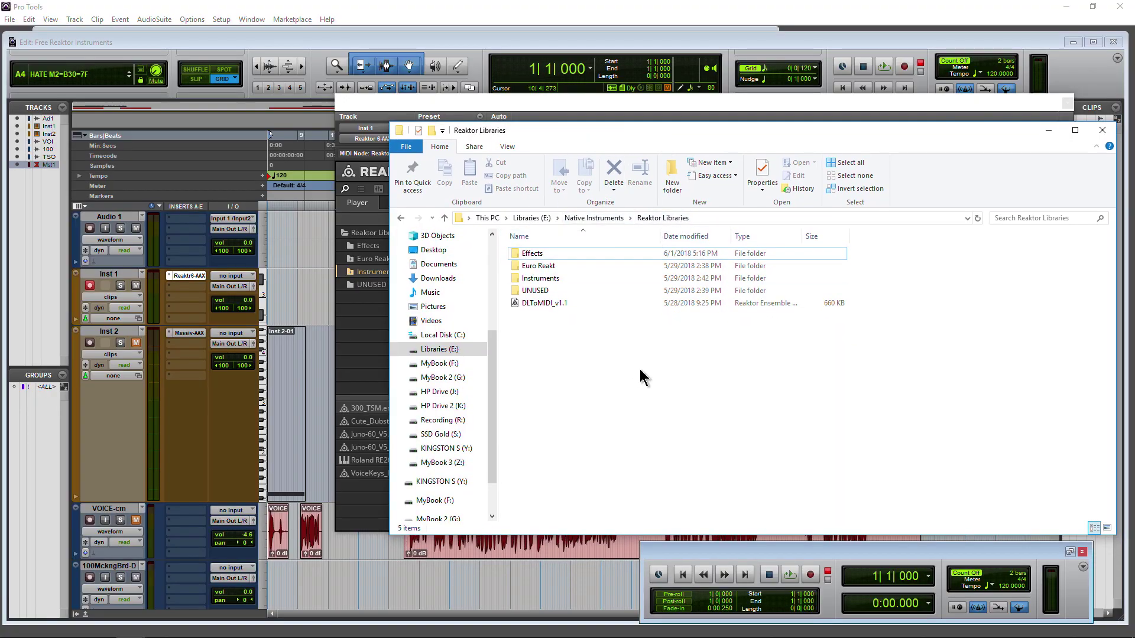
Step: In File Explorer, examine the contents of Reaktor Libraries and locate that folder within Native Instruments
drag(643, 408, 591, 249)
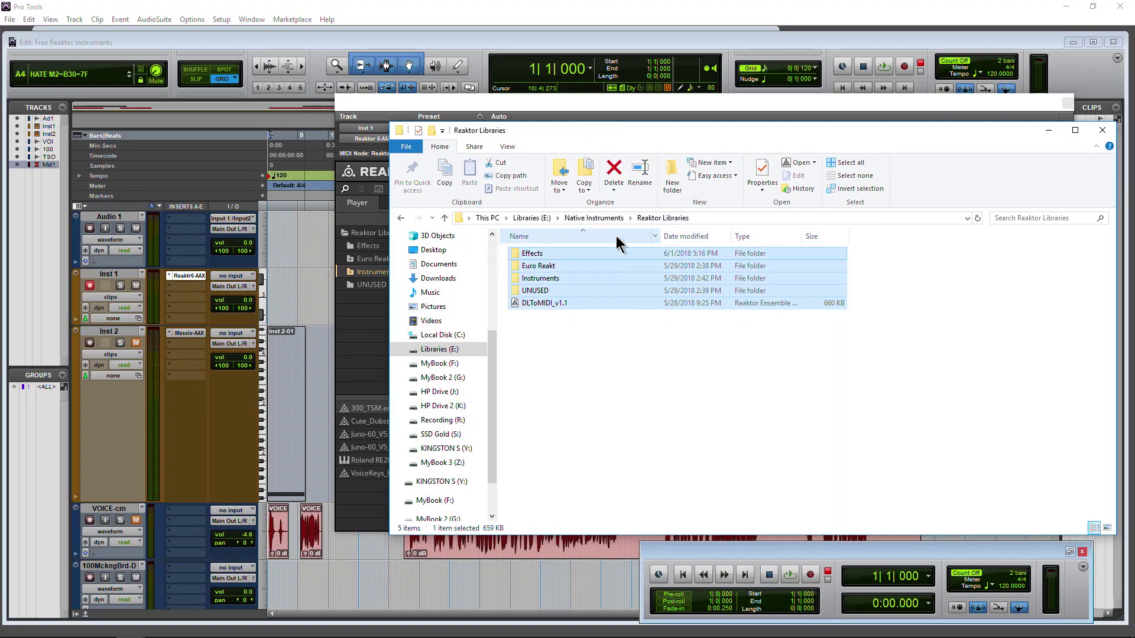
click(593, 218)
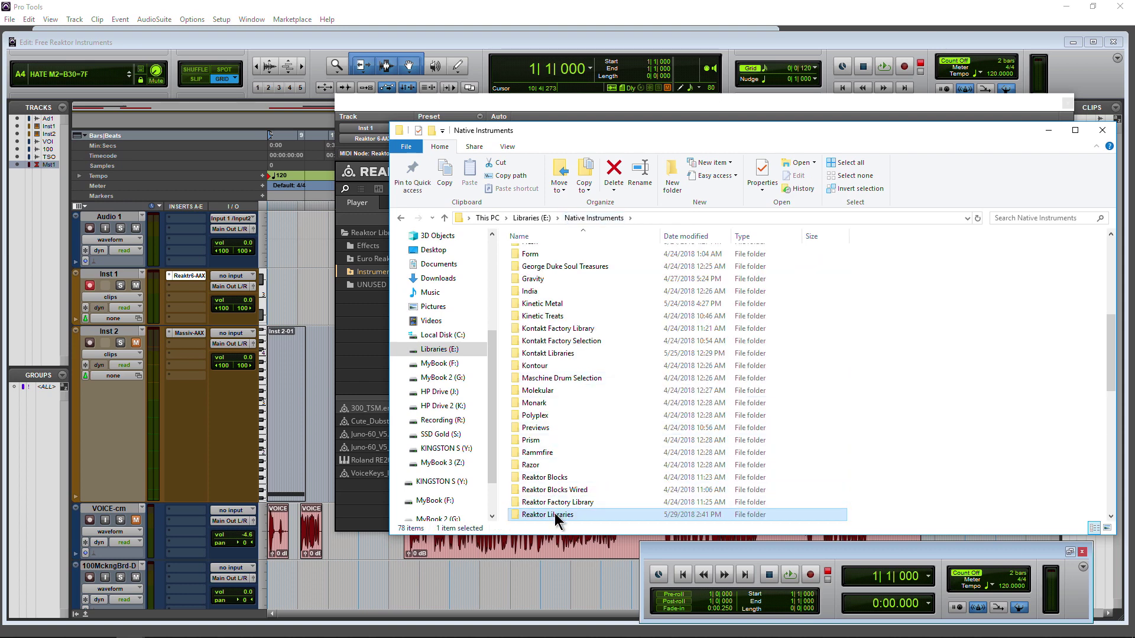
scroll(597, 512, down, 1)
click(597, 514)
Step: Copy the Korg_Monotron_Reaktor__Ribbon_Function_ file from Downloads into the Instruments folder of Reaktor Libraries
double_click(566, 477)
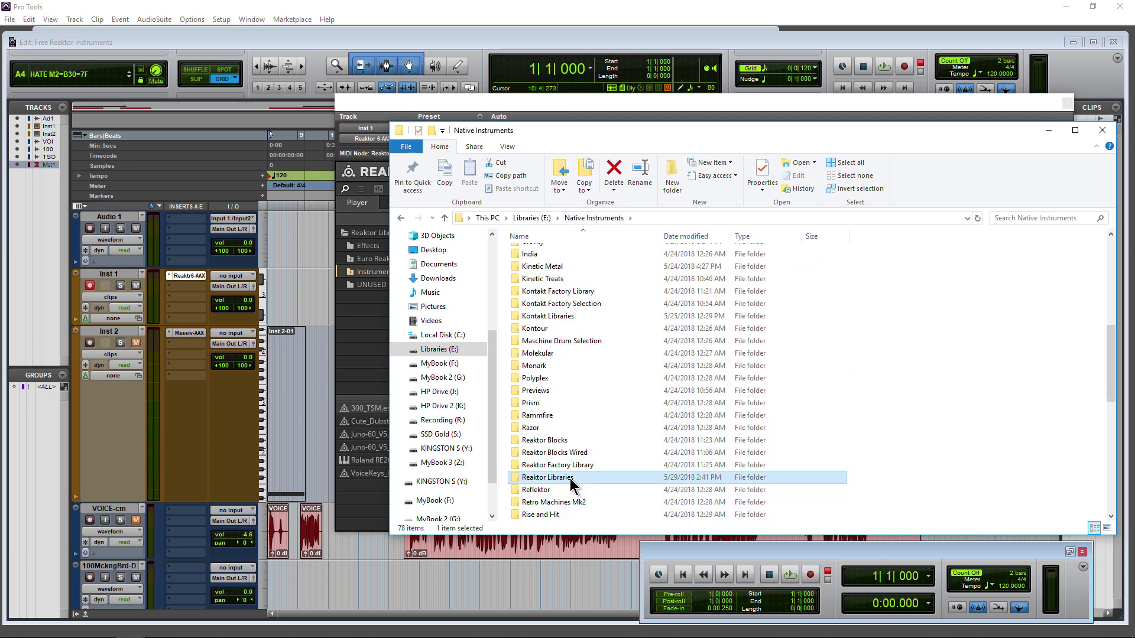
double_click(563, 278)
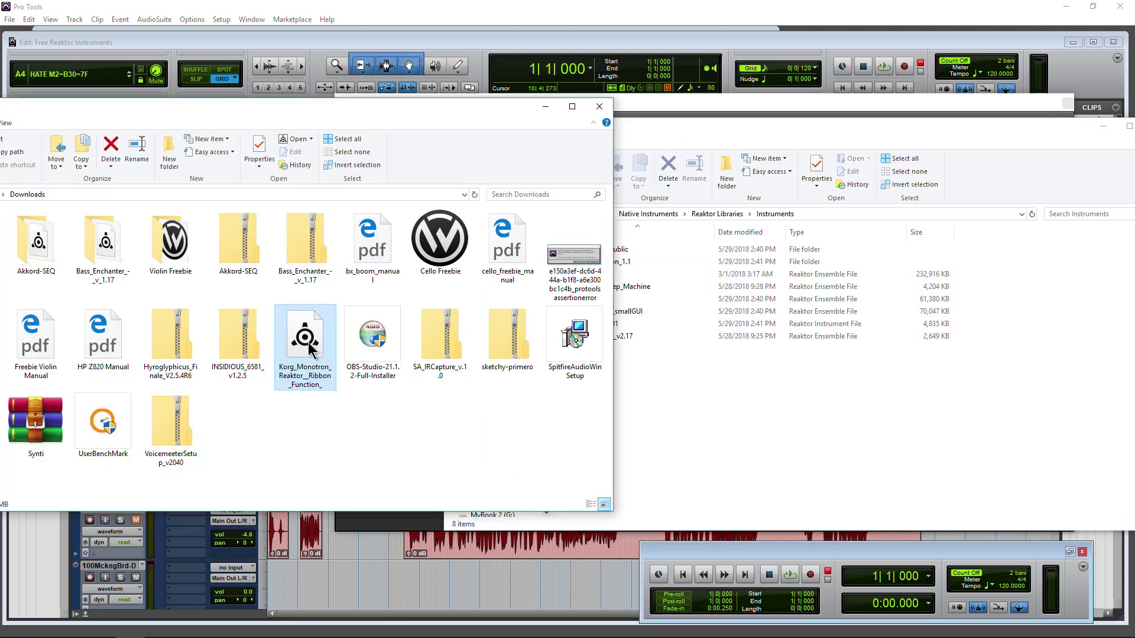
drag(310, 349, 734, 424)
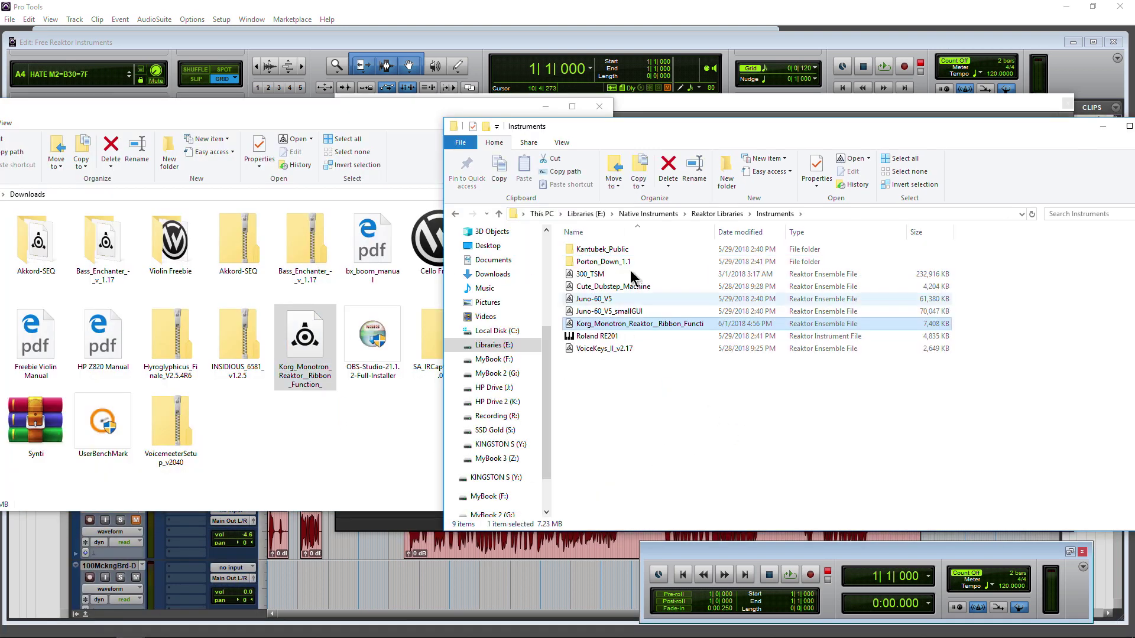
Step: Load the Korg Monotron ensemble from Reaktor's user Instruments folder without saving the Juno-60 changes, and play a note on its keyboard
click(649, 100)
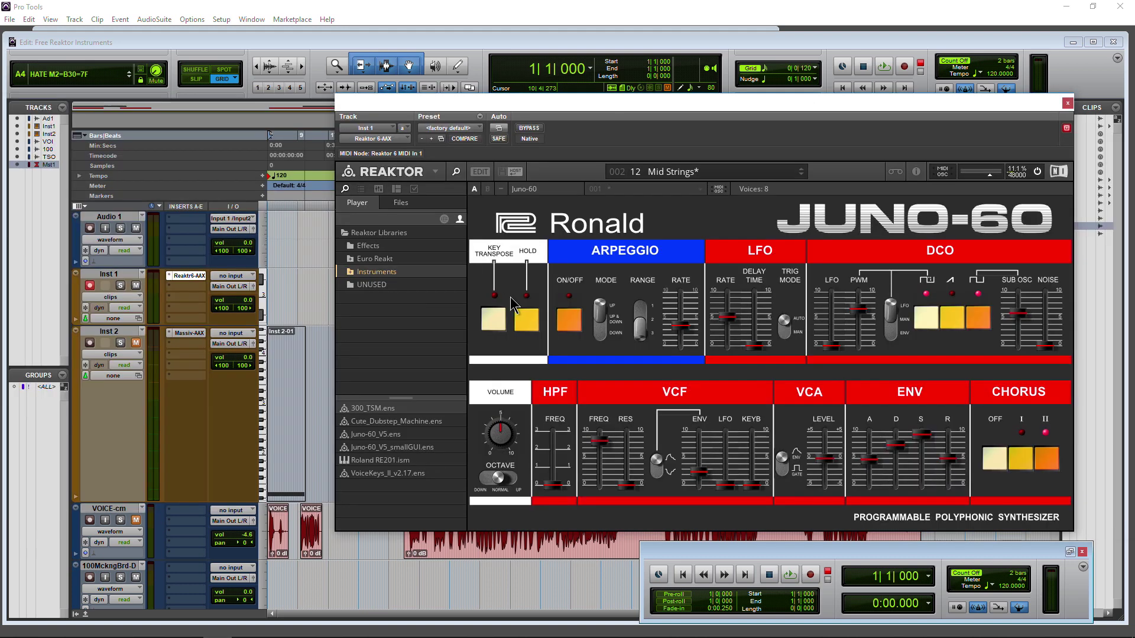
click(460, 219)
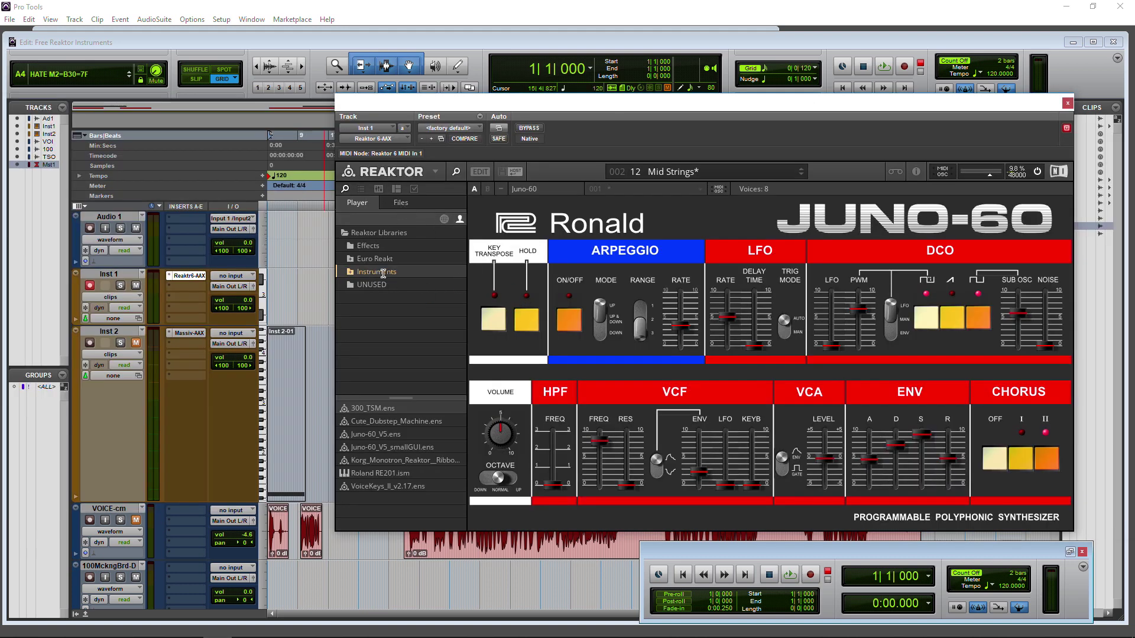
double_click(357, 460)
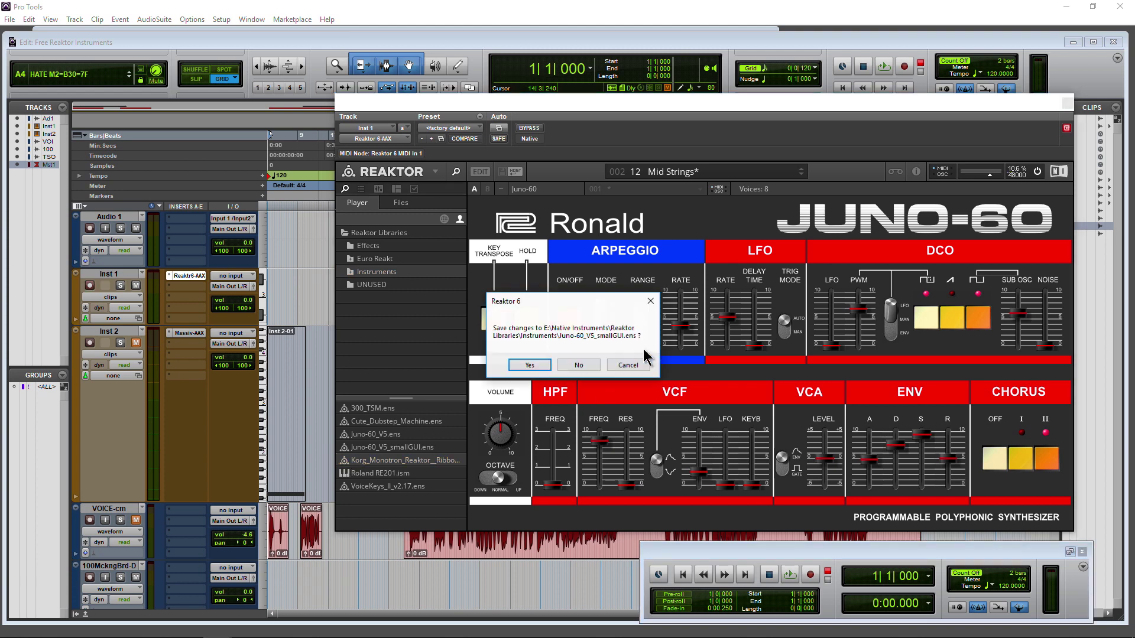
click(585, 363)
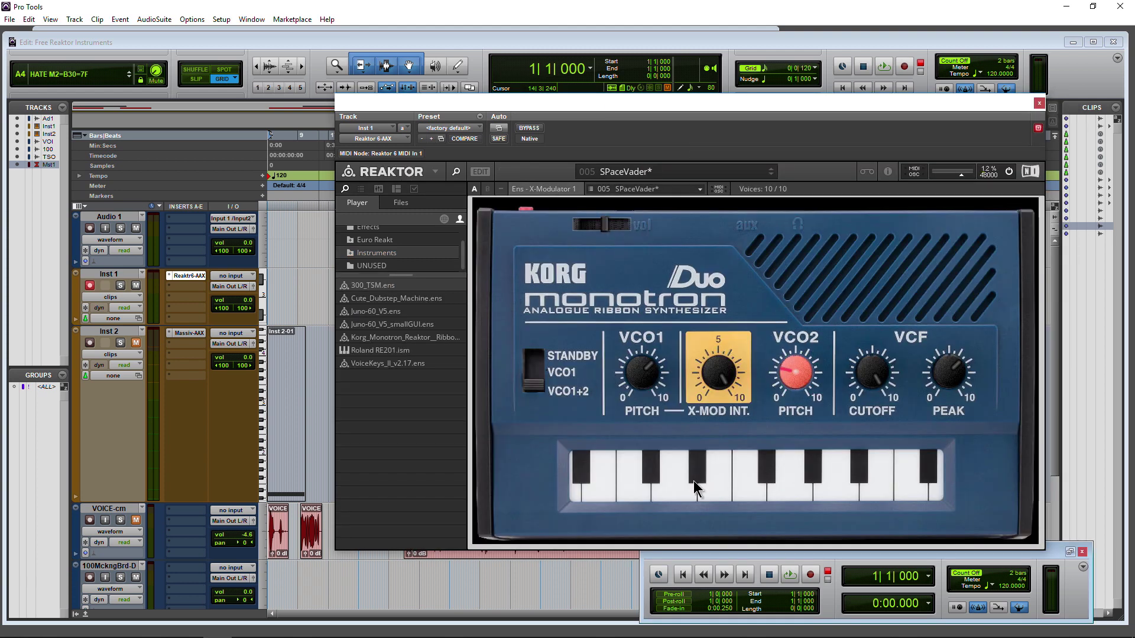
click(708, 487)
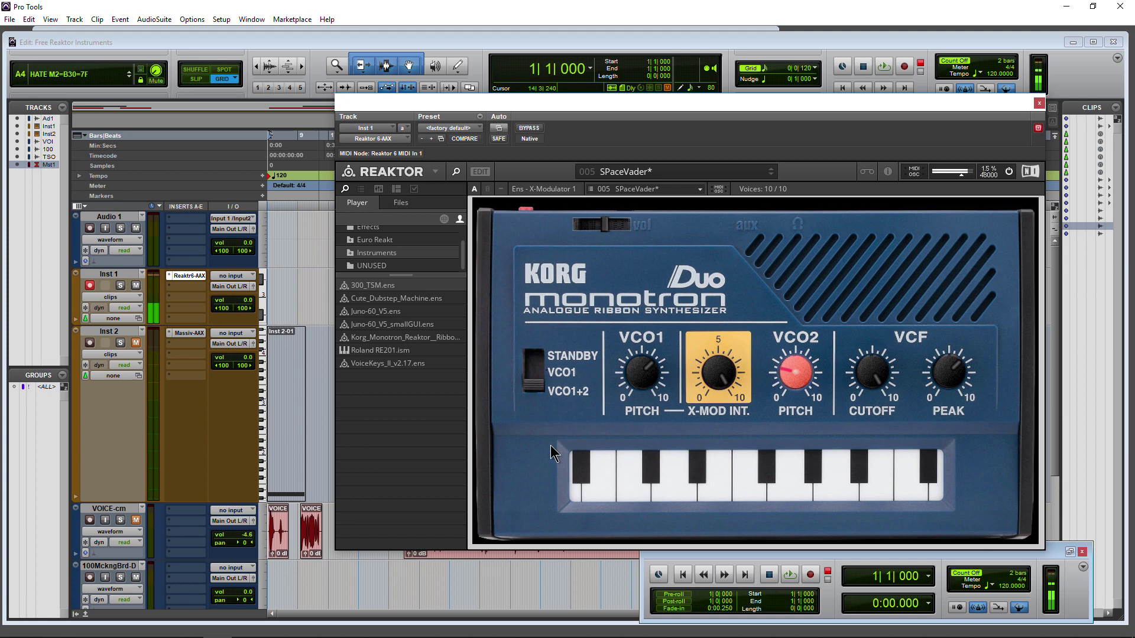
click(355, 340)
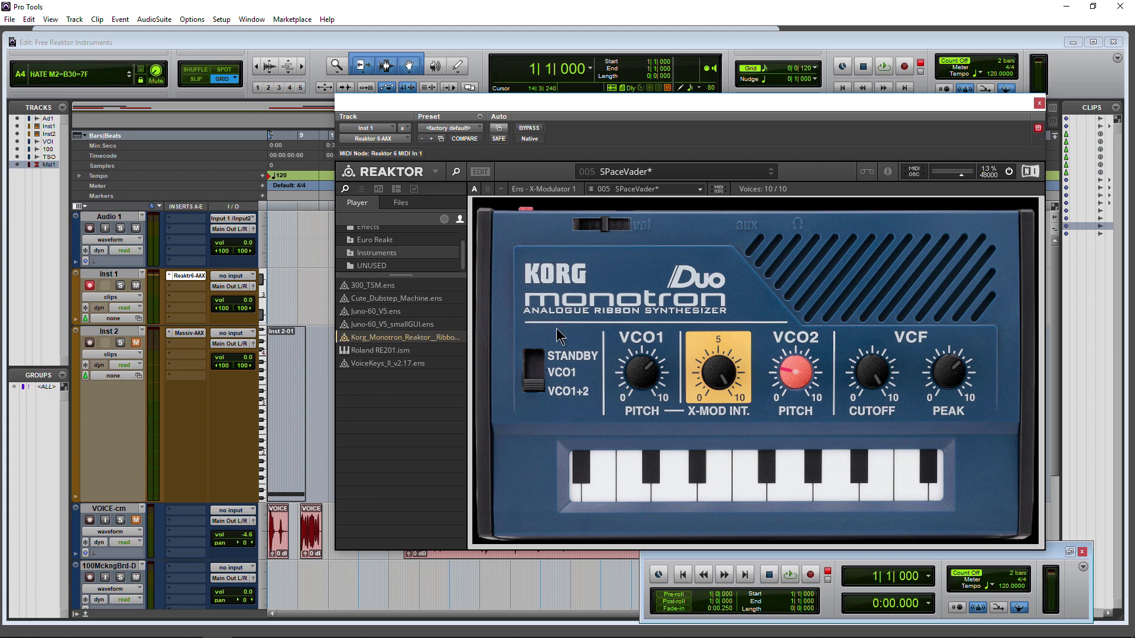
Step: Load Cute_Dubstep_Machine.ens, followed by VHS_1.1.ens from the Effects folder, and reposition the plug-in window
double_click(353, 299)
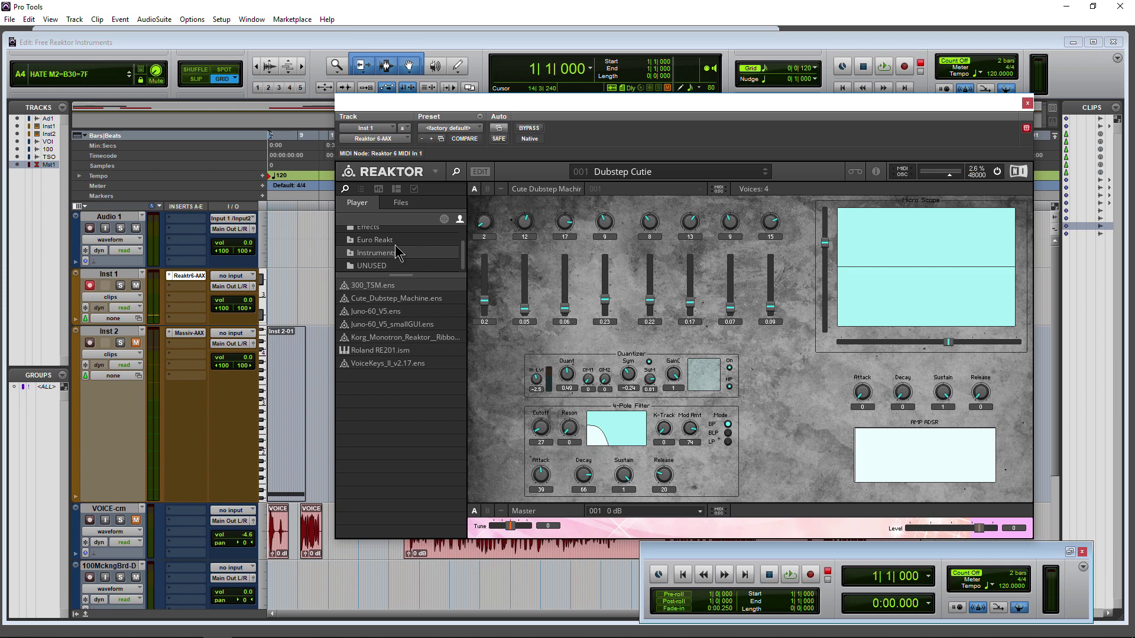
click(377, 229)
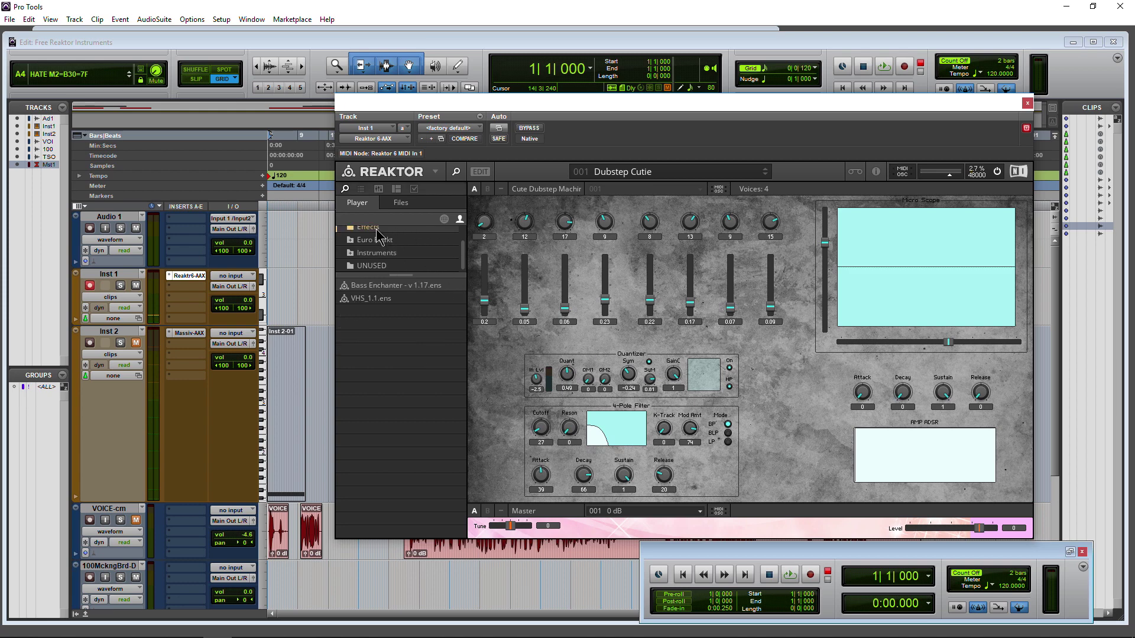
click(364, 299)
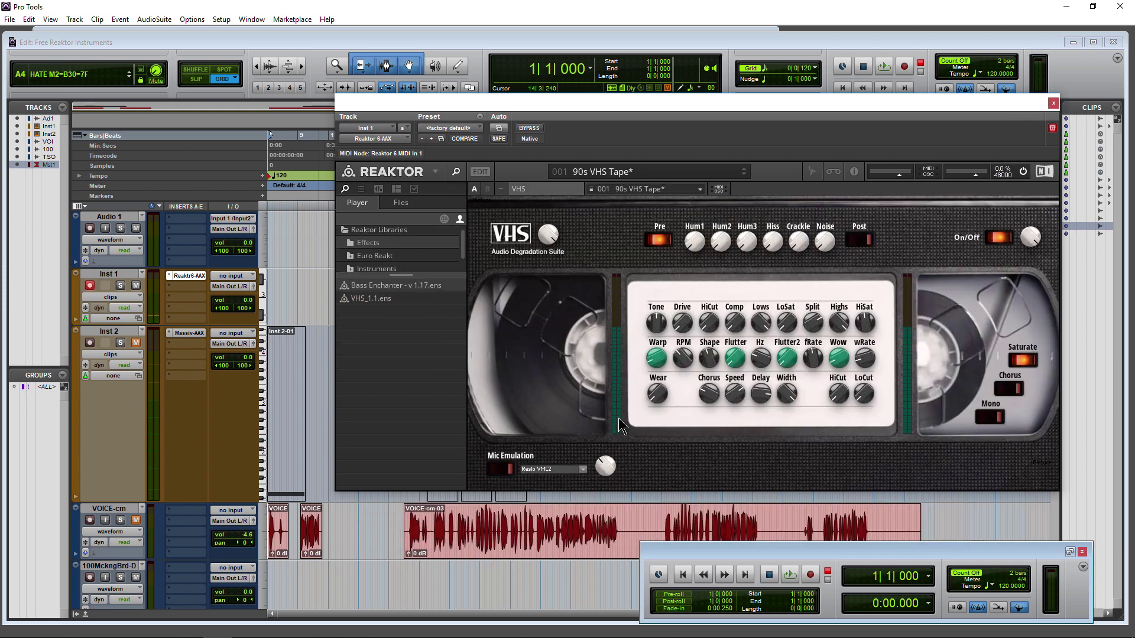
drag(636, 116, 609, 130)
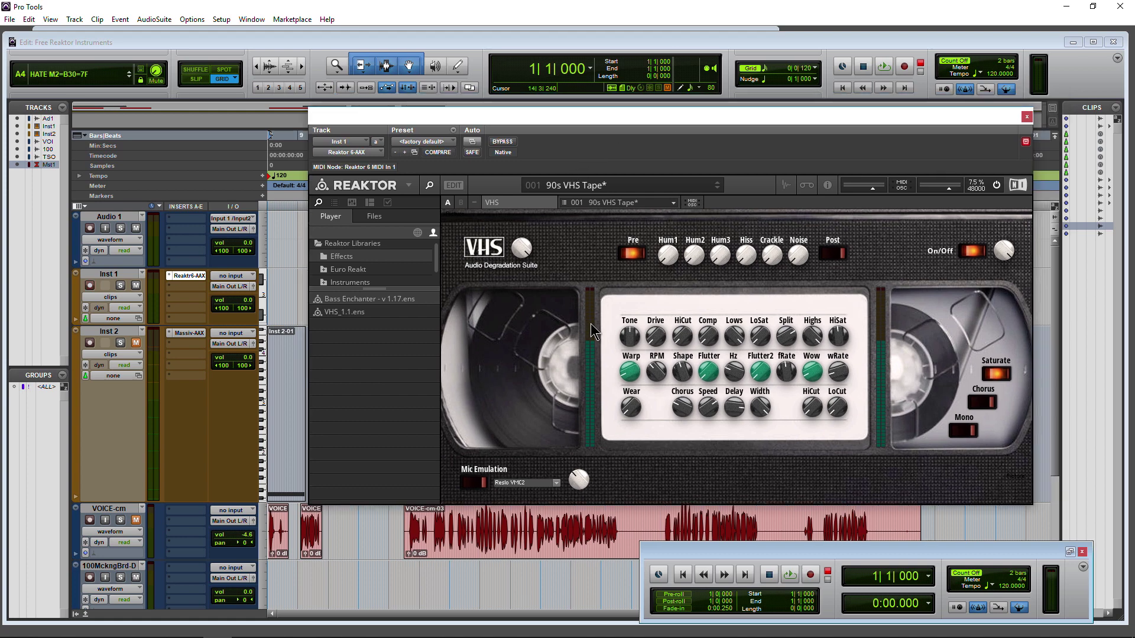
Step: View the factory library in the player browser, return to the user library, and enlarge its folder list
click(417, 233)
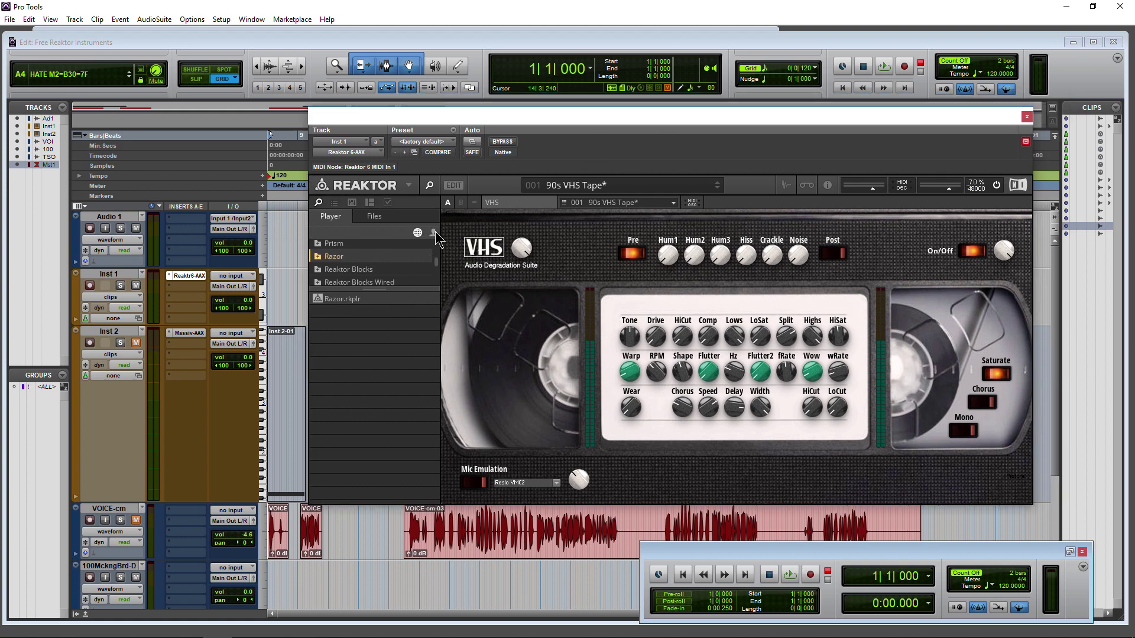
click(433, 233)
drag(381, 289, 378, 332)
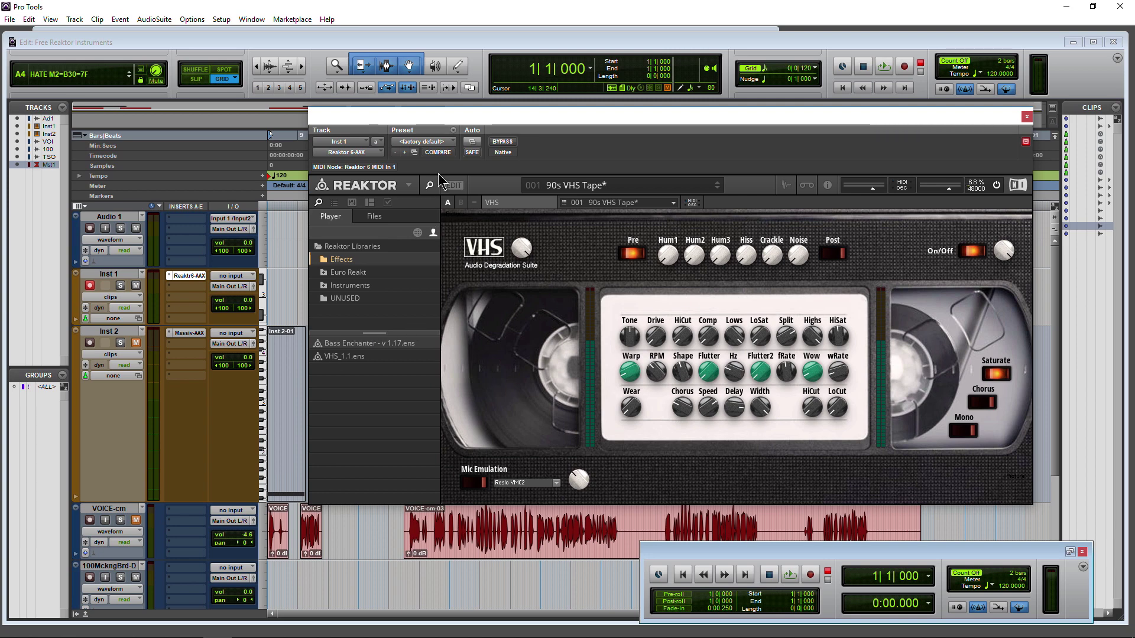
Step: Switch to File Explorer, check the UNUSED folder inside Reaktor Libraries, and return to the Reaktor Libraries folder
mouse_move(142, 631)
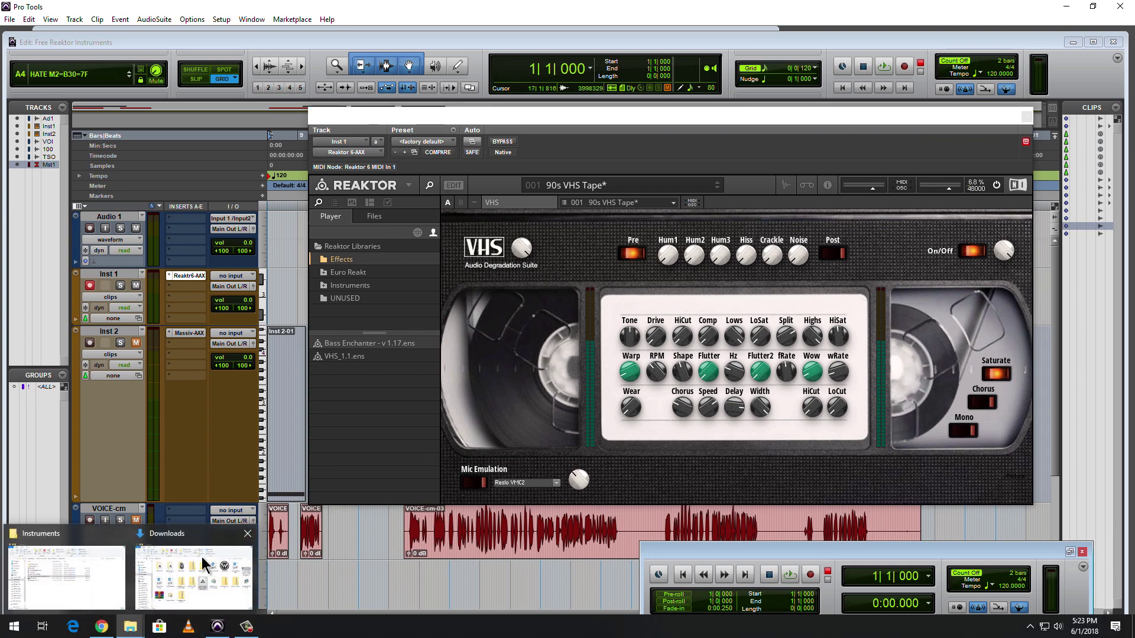
click(83, 580)
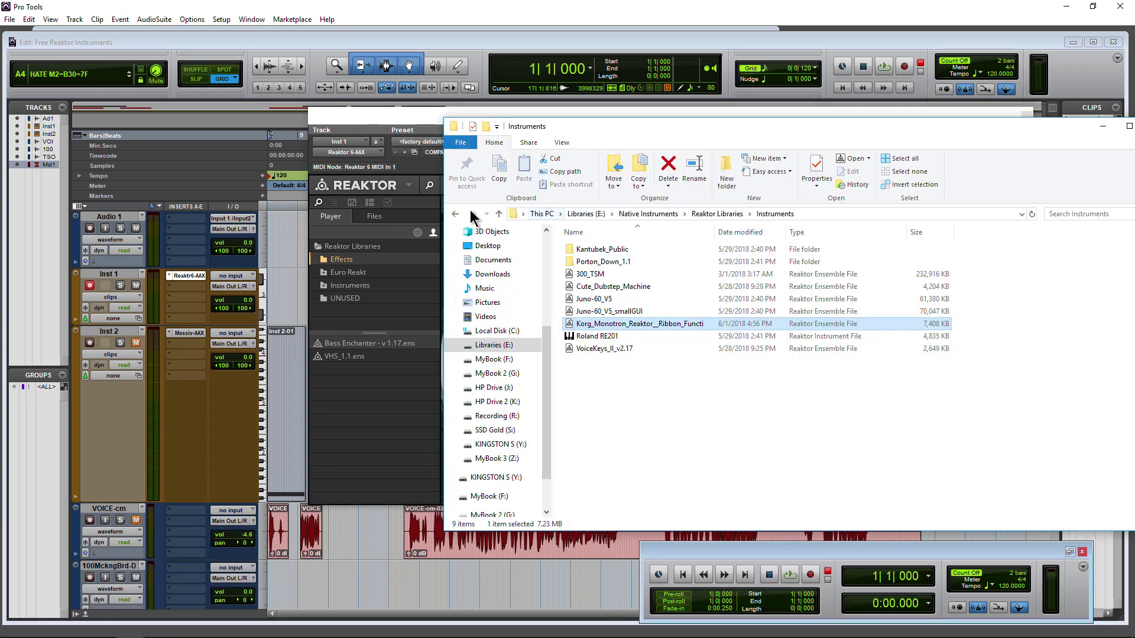
click(455, 214)
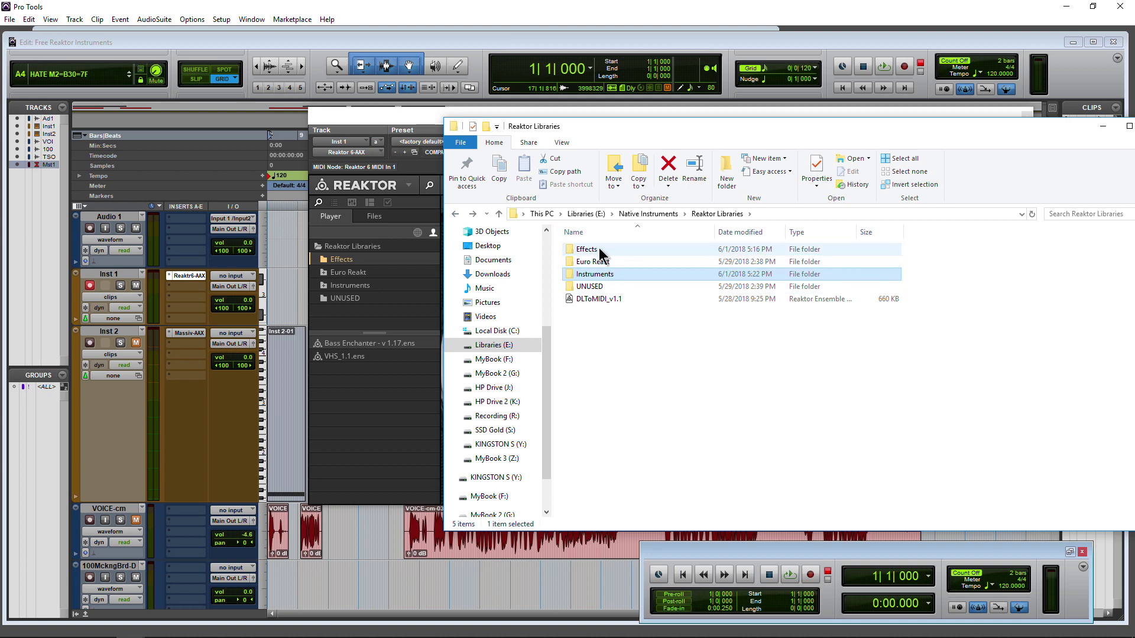
double_click(614, 287)
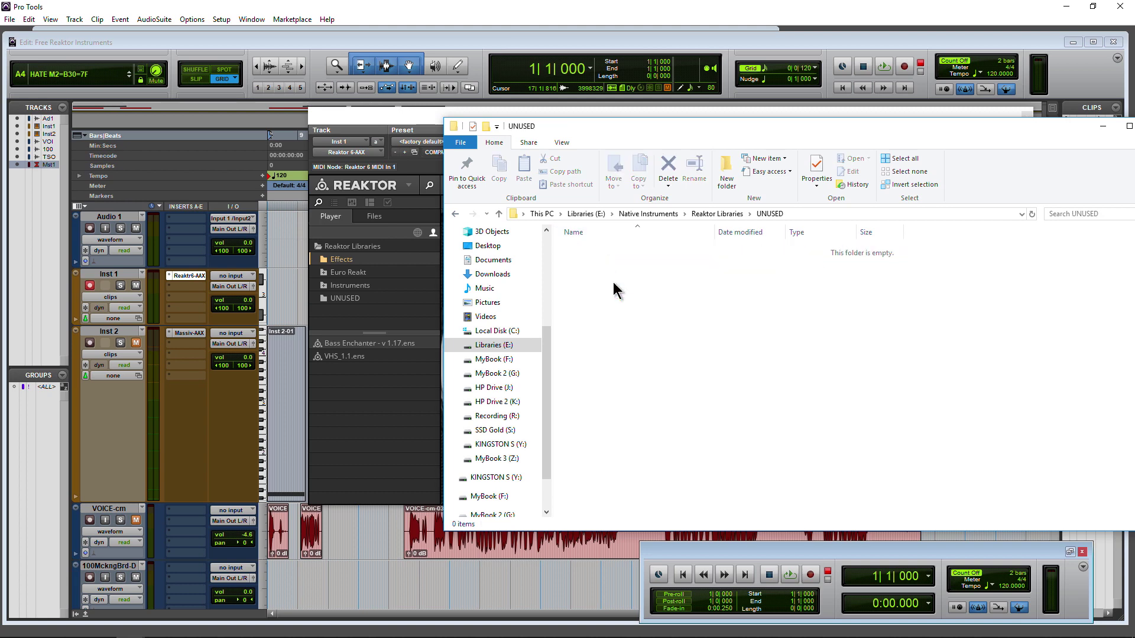
click(455, 214)
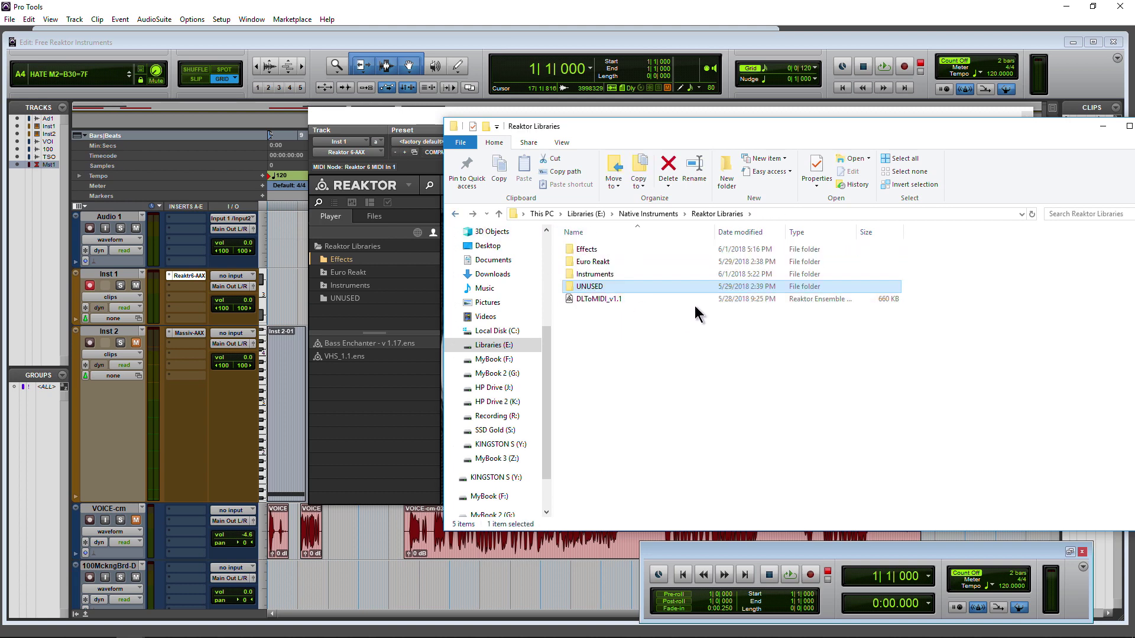
Step: Return to the Reaktor plug-in in Pro Tools and show its file browser
click(437, 127)
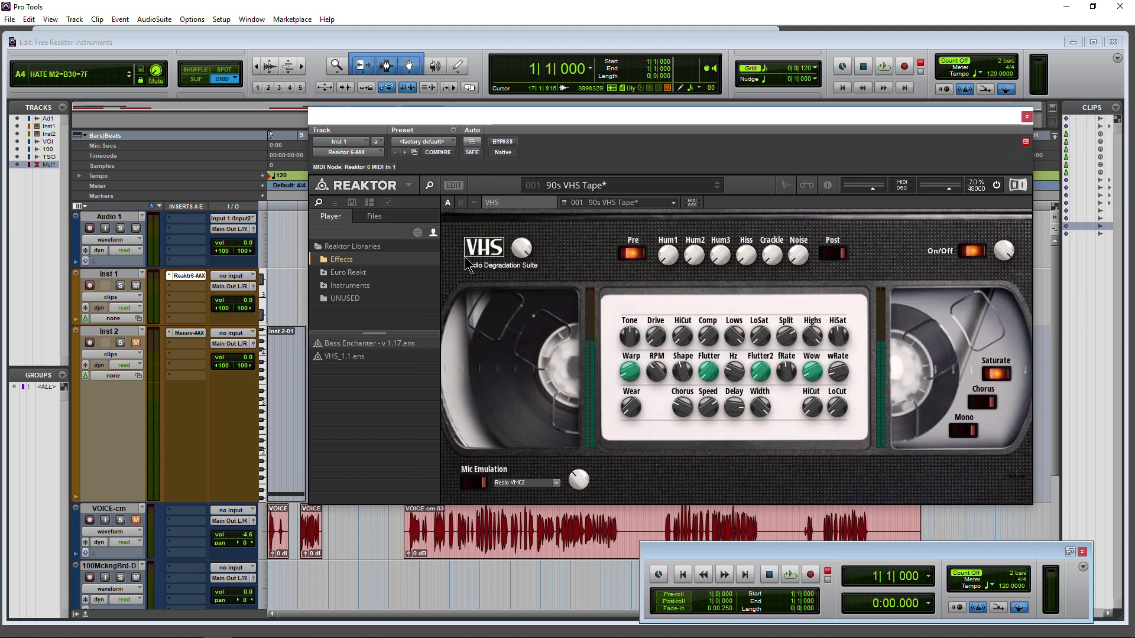
click(376, 218)
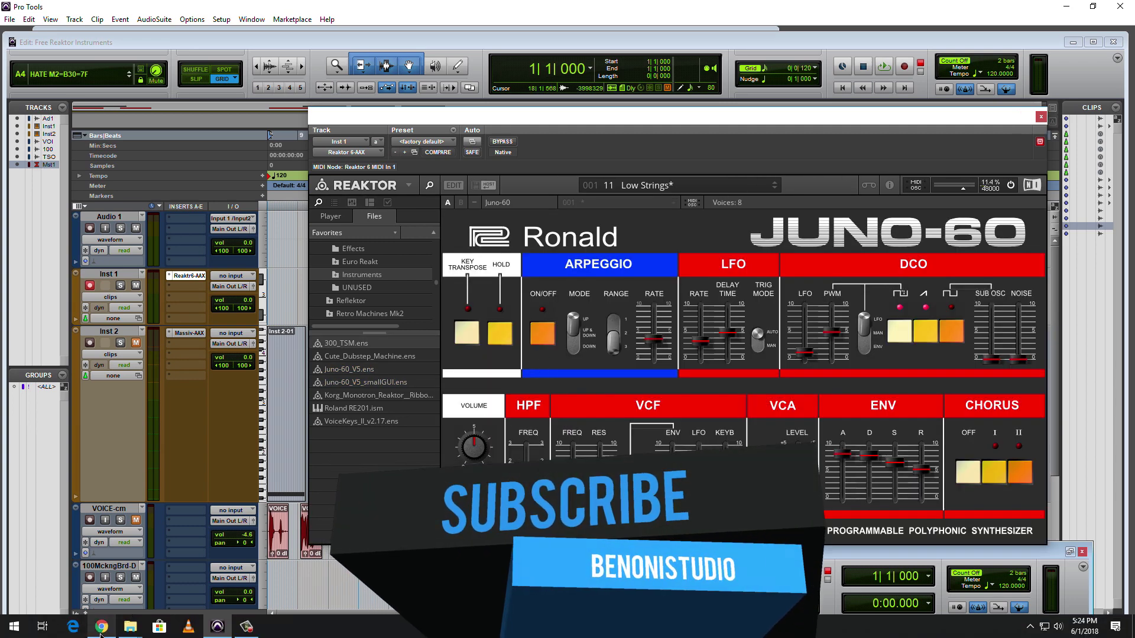
Step: Switch to Chrome and look through the most downloaded synthesizers in the Reaktor User Library
click(101, 627)
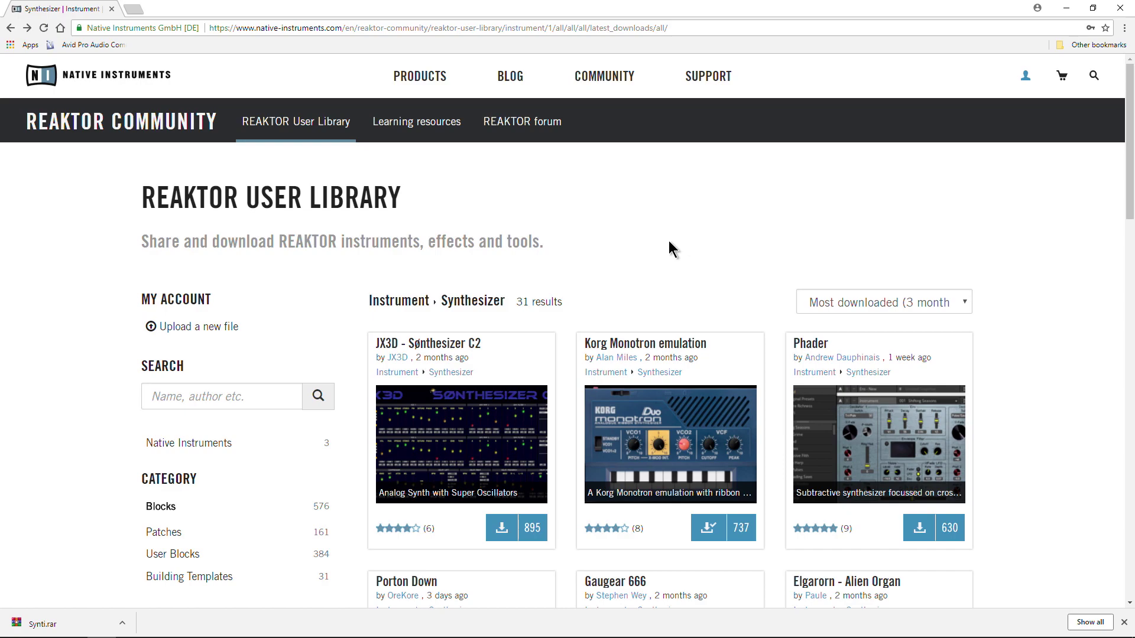
scroll(668, 240, down, 7)
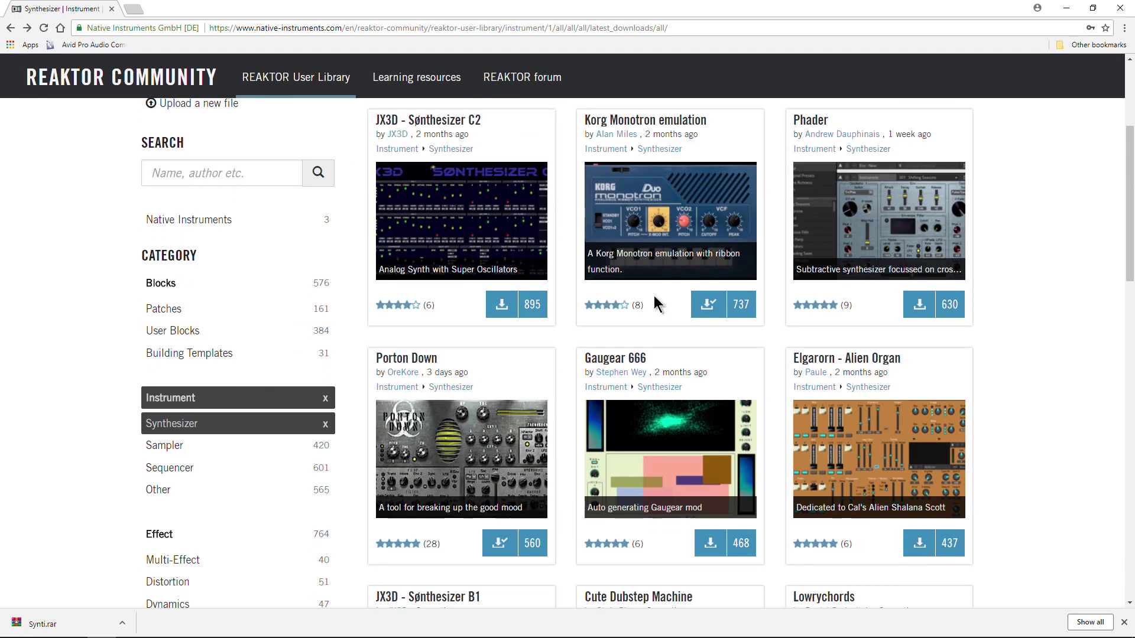